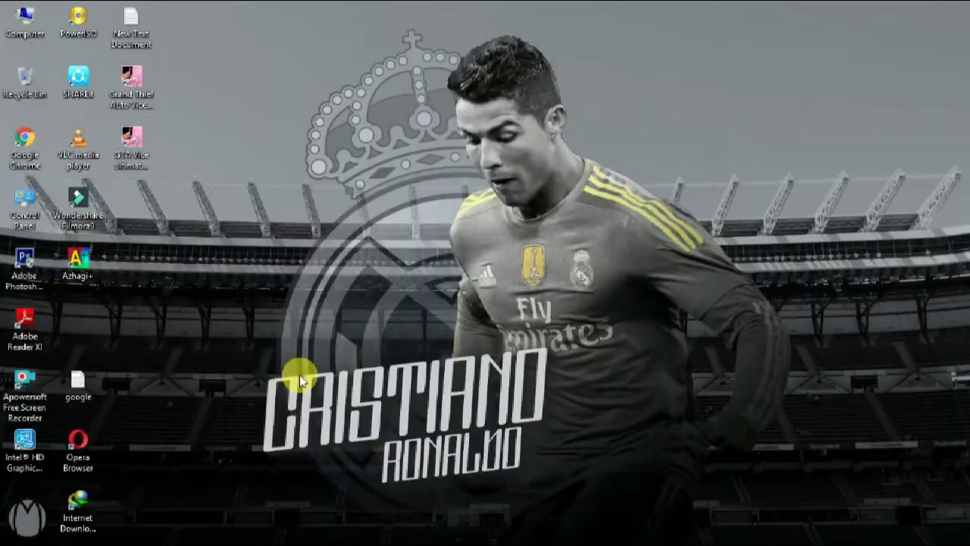
# Step: Open the Opera browser and go to google.com
pyautogui.click(185, 535)
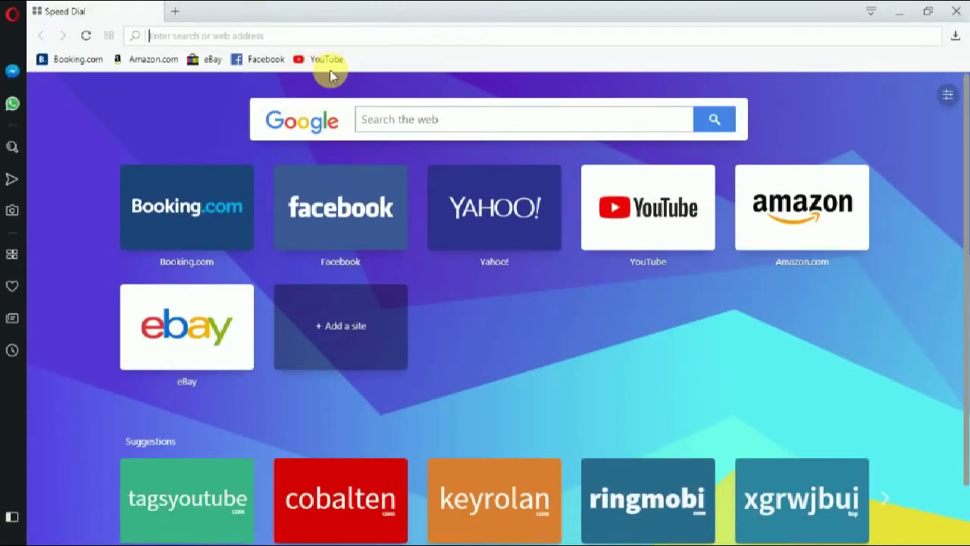
pyautogui.click(199, 41)
pyautogui.write('google.com')
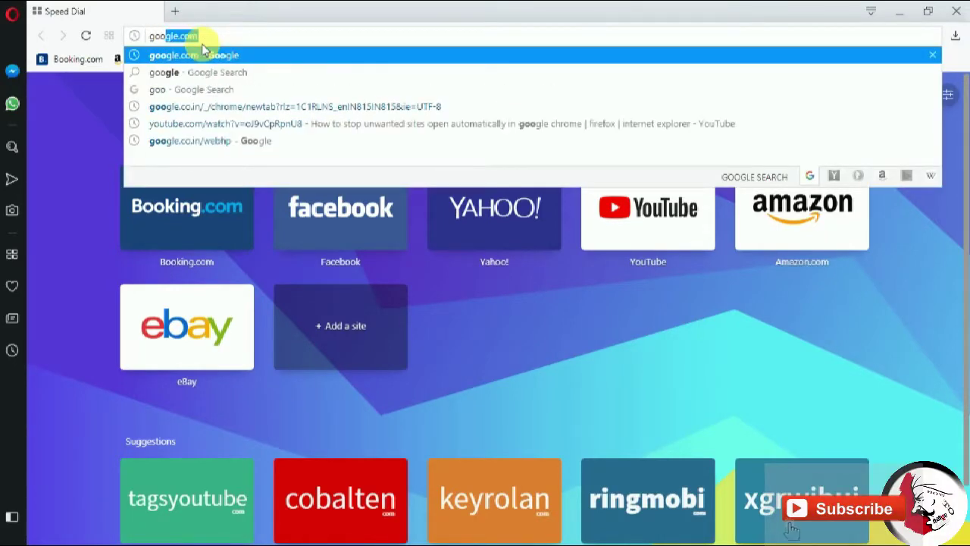
pyautogui.press('Return')
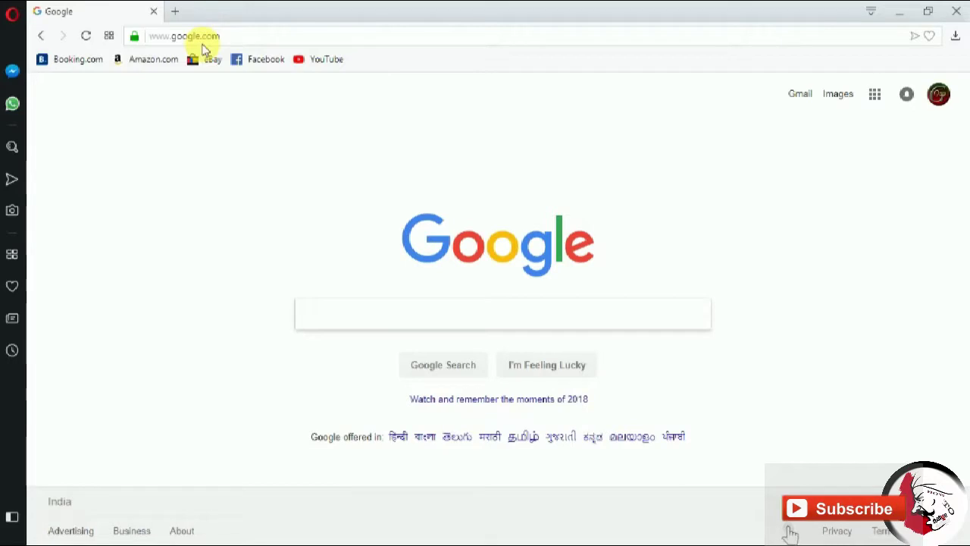
# Step: Search Google for "video compression software"
pyautogui.write('v')
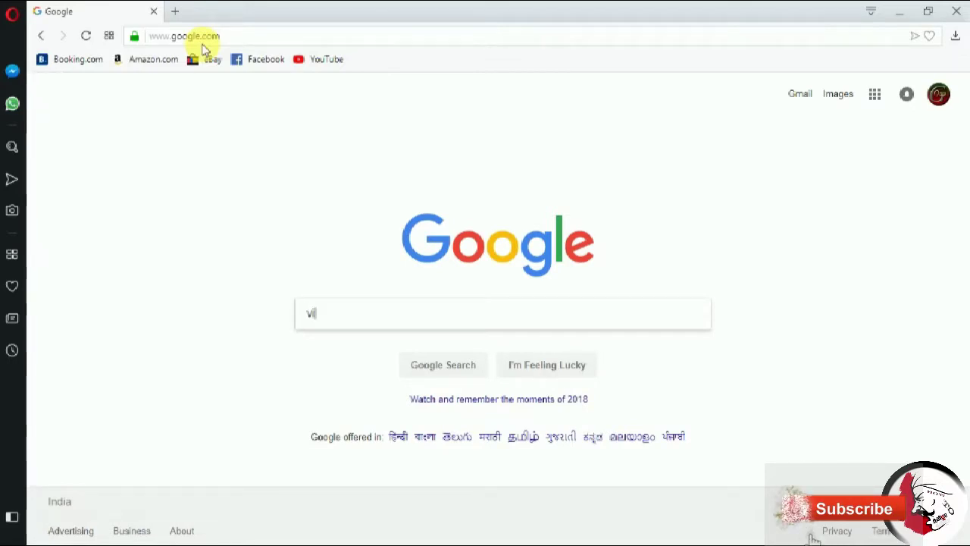
pyautogui.write('ideo')
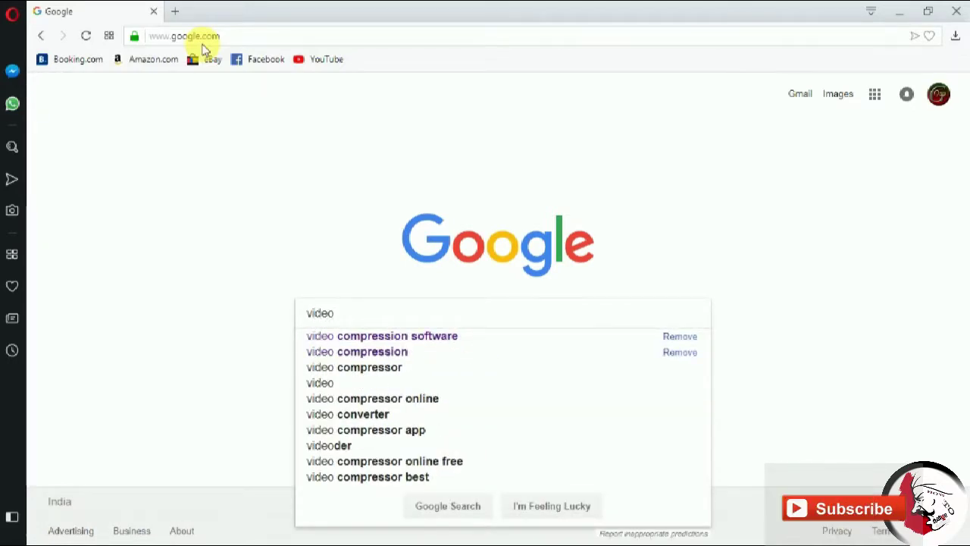
pyautogui.press('Down')
pyautogui.press('Return')
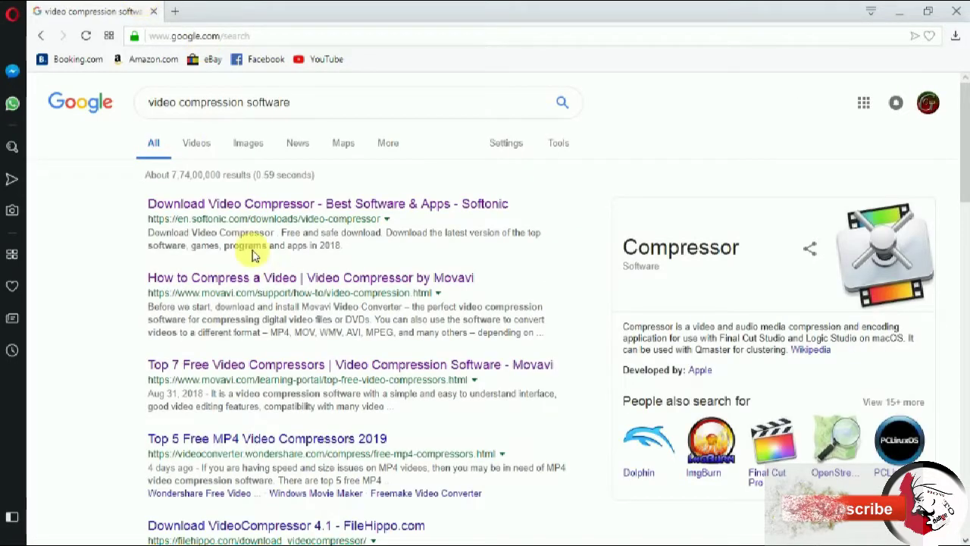
# Step: Open Softonic's Video Compressor search result in a new tab and go to the program's Windows download page
pyautogui.rightClick(324, 205)
pyautogui.click(333, 218)
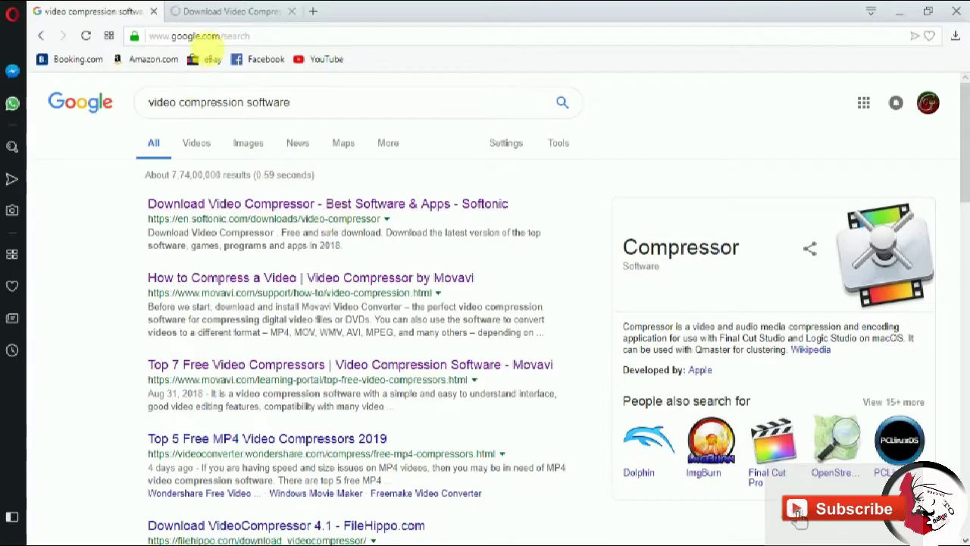
pyautogui.click(224, 15)
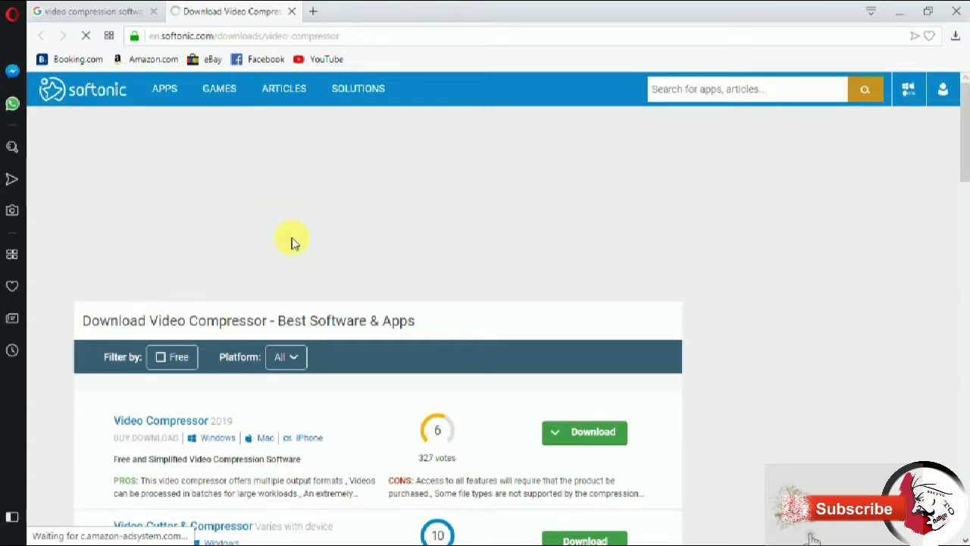
pyautogui.scroll(-4, 294, 242)
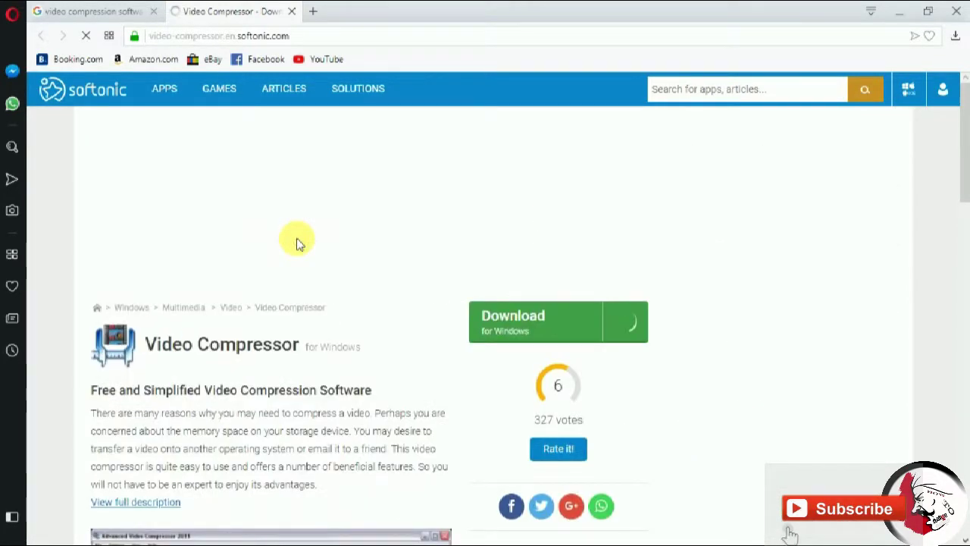
pyautogui.scroll(-3, 304, 254)
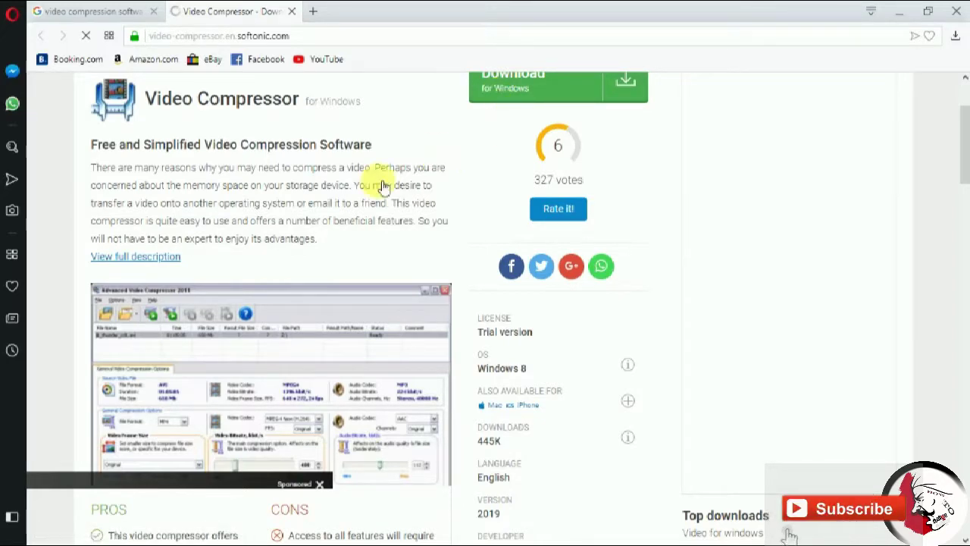
pyautogui.scroll(-5, 329, 195)
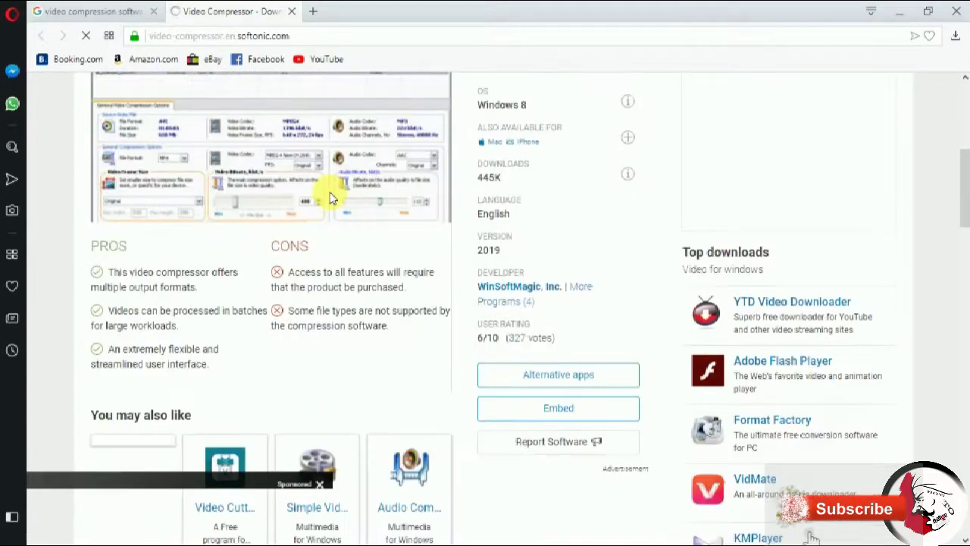
pyautogui.scroll(-1, 329, 197)
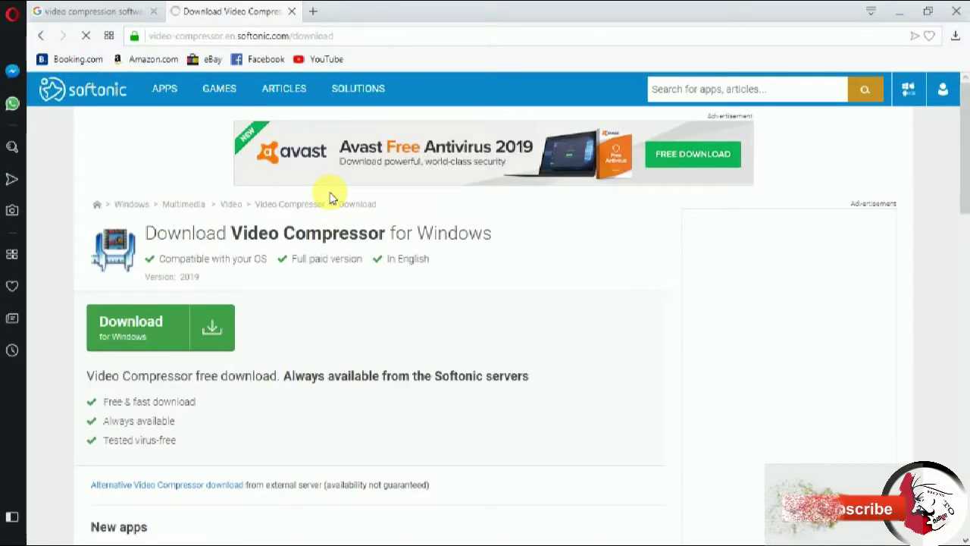
# Step: Request the Video Compressor 2019 download, continuing at your own risk, and cancel saving the installer
pyautogui.scroll(-1, 328, 196)
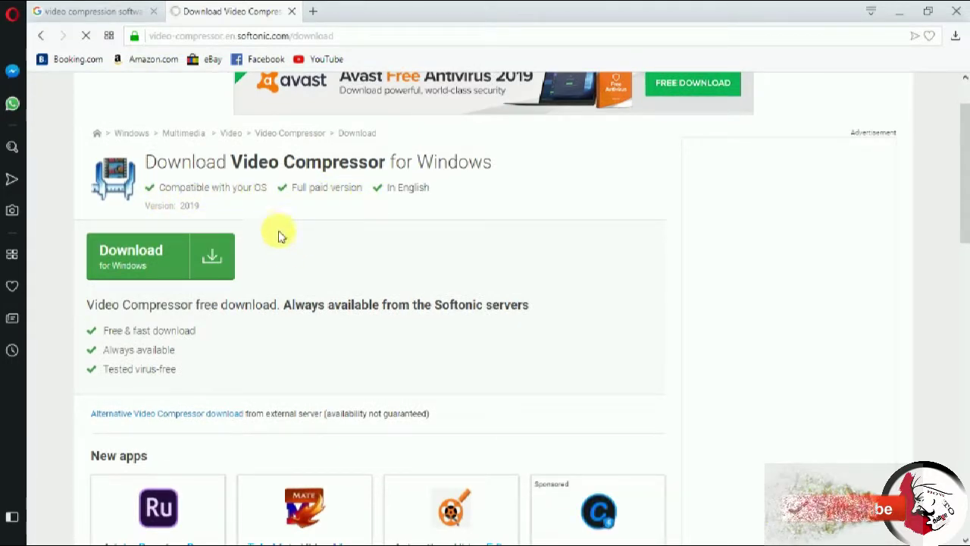
pyautogui.scroll(-1, 277, 227)
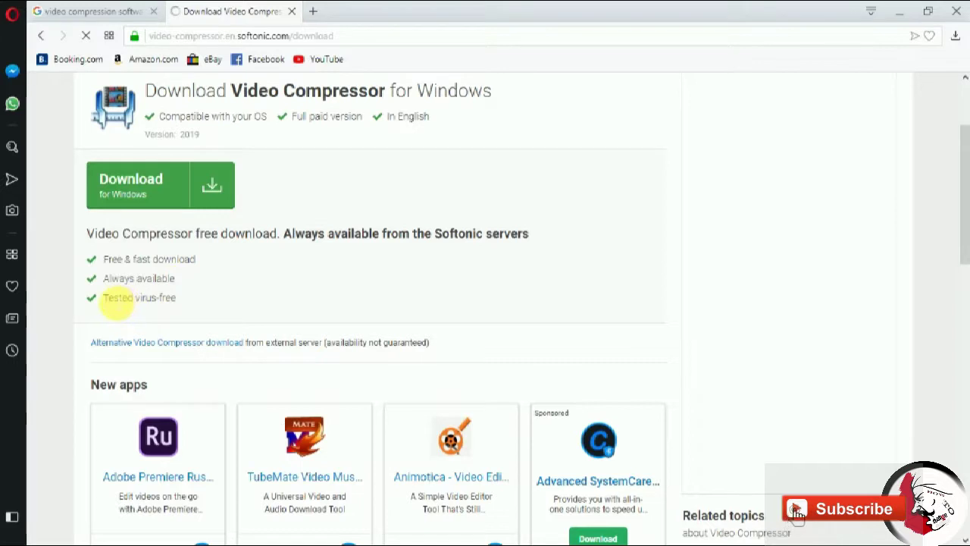
pyautogui.click(163, 191)
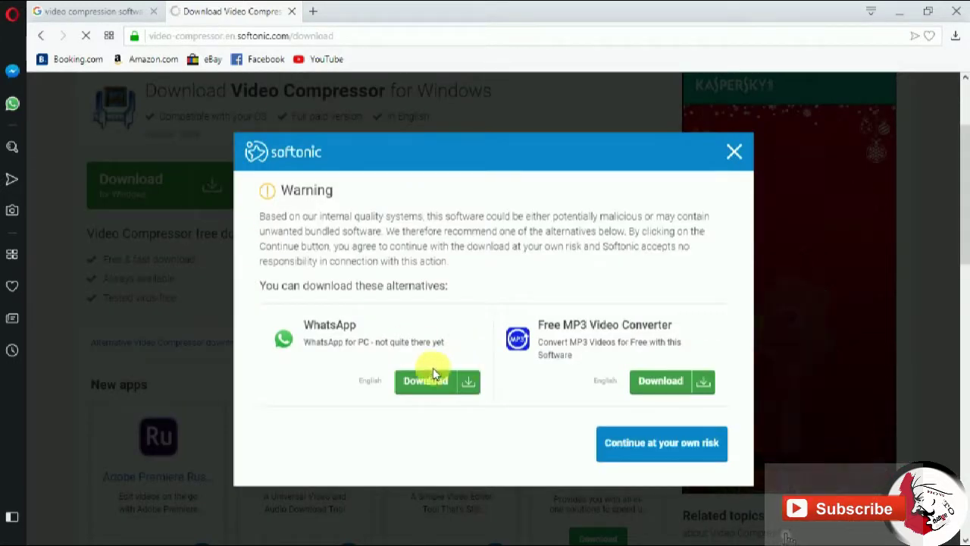
pyautogui.click(661, 447)
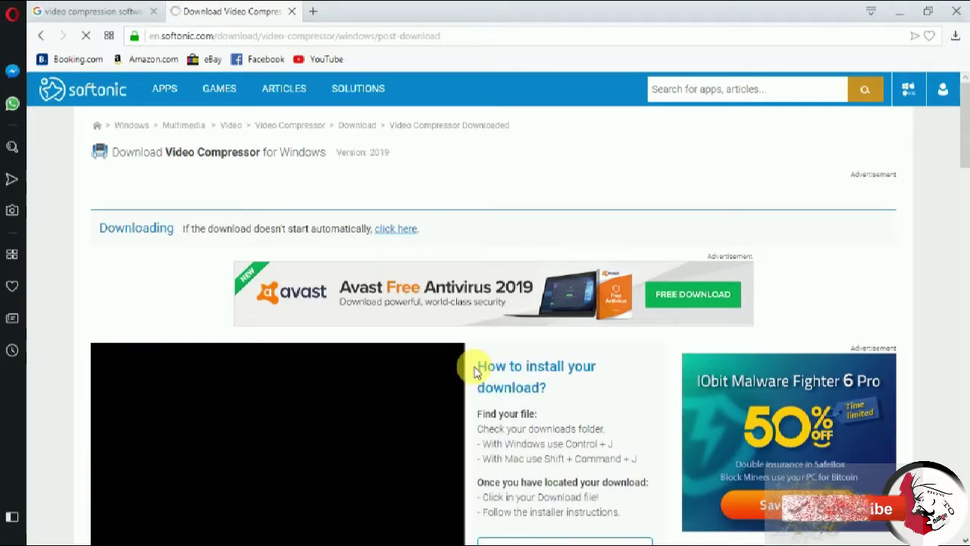
pyautogui.click(407, 230)
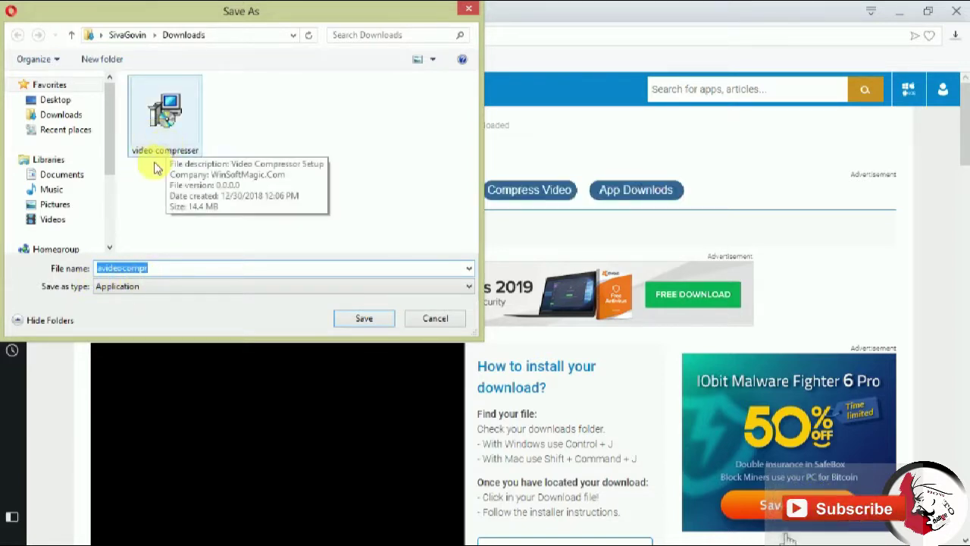
pyautogui.click(431, 320)
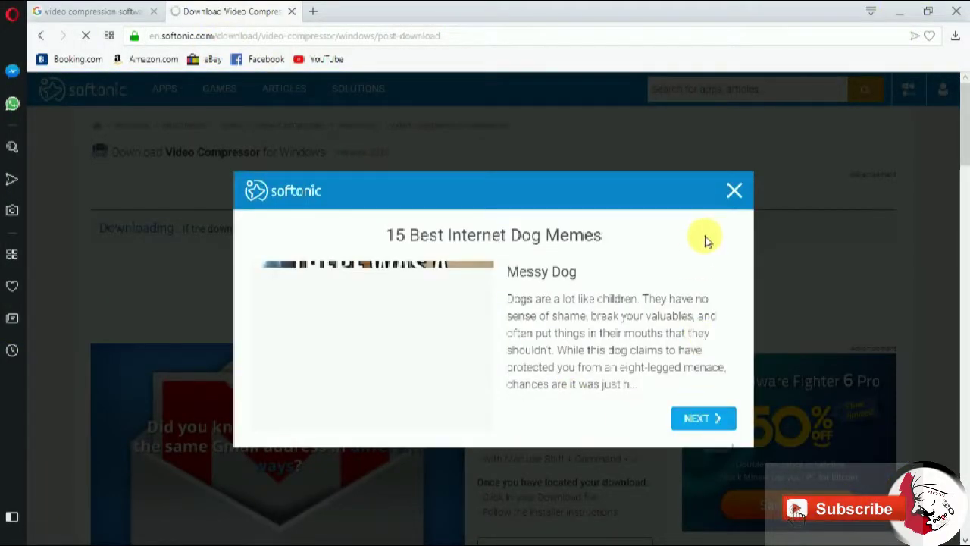
# Step: Dismiss the Softonic pop-up, close the Softonic and Google search tabs, and minimize the browser
pyautogui.click(733, 194)
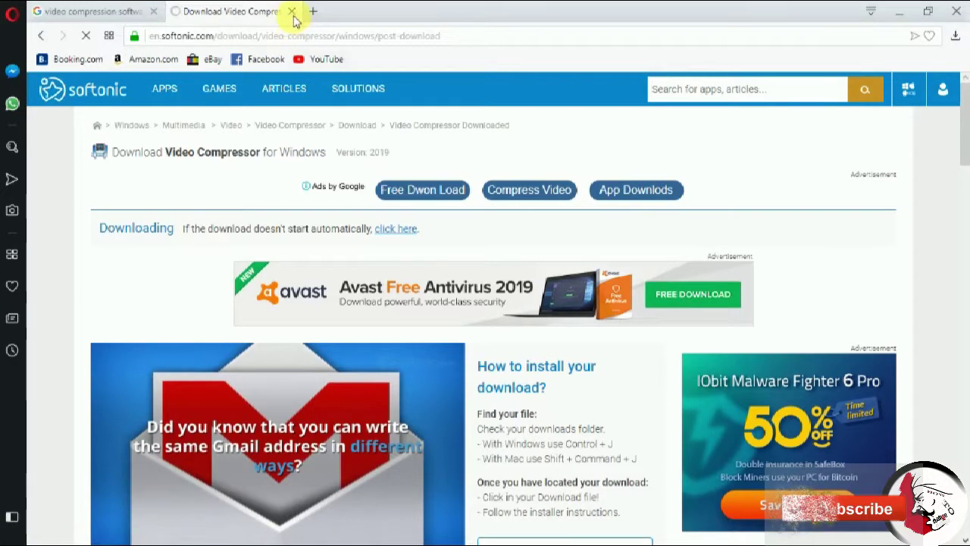
pyautogui.click(291, 12)
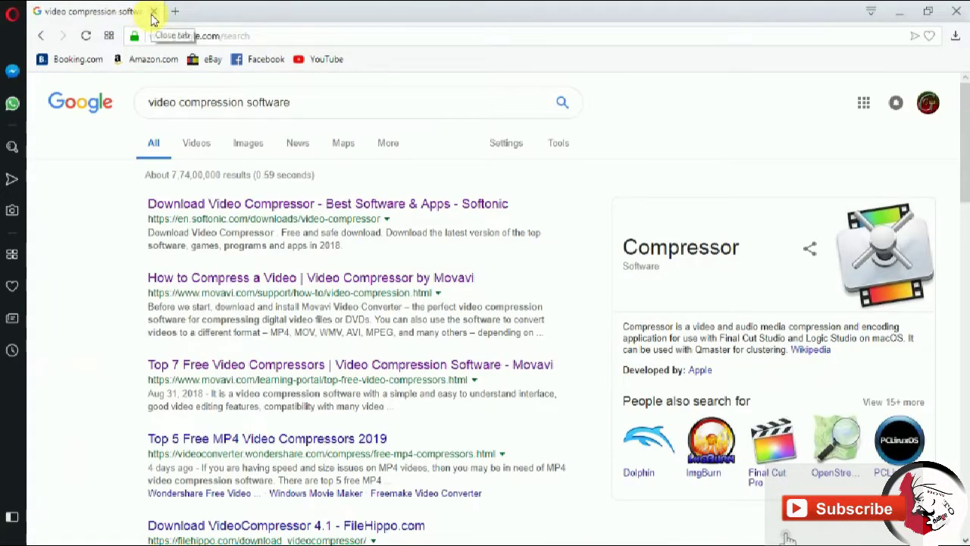
pyautogui.click(153, 12)
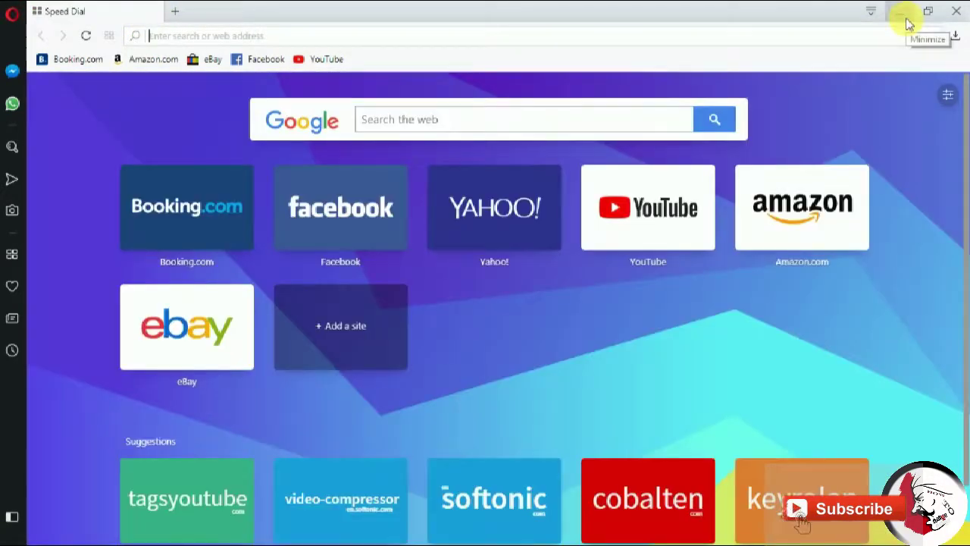
pyautogui.click(901, 13)
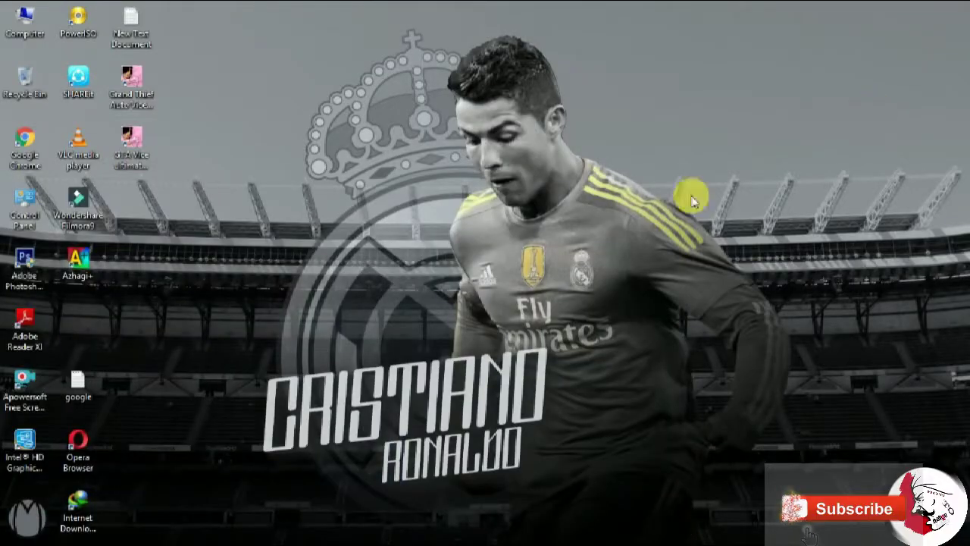
# Step: Open the Downloads folder in File Explorer and run the "video compresser" installer
pyautogui.doubleClick(23, 33)
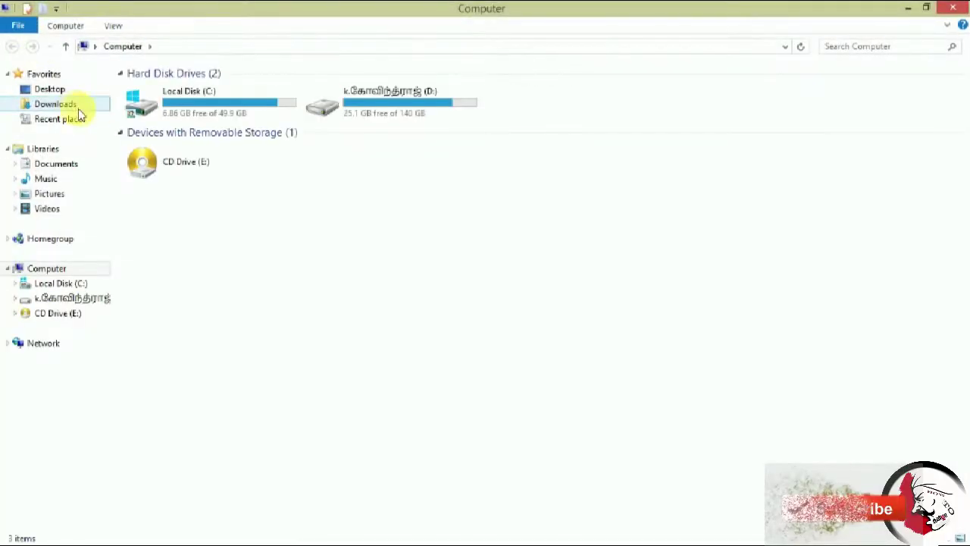
pyautogui.click(71, 106)
pyautogui.doubleClick(152, 103)
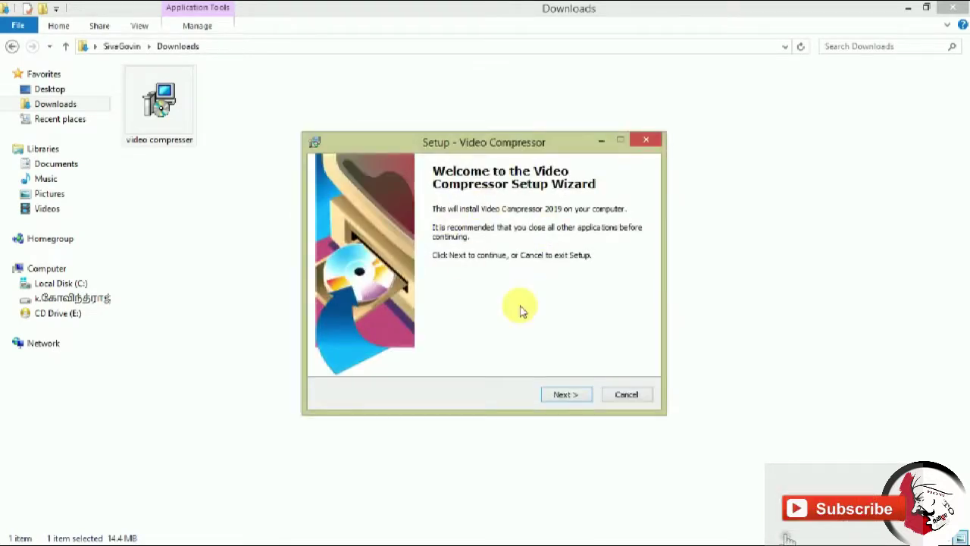
# Step: Install Video Compressor with the license accepted, the default folder and no activation code, then launch it and dismiss its welcome window
pyautogui.click(563, 395)
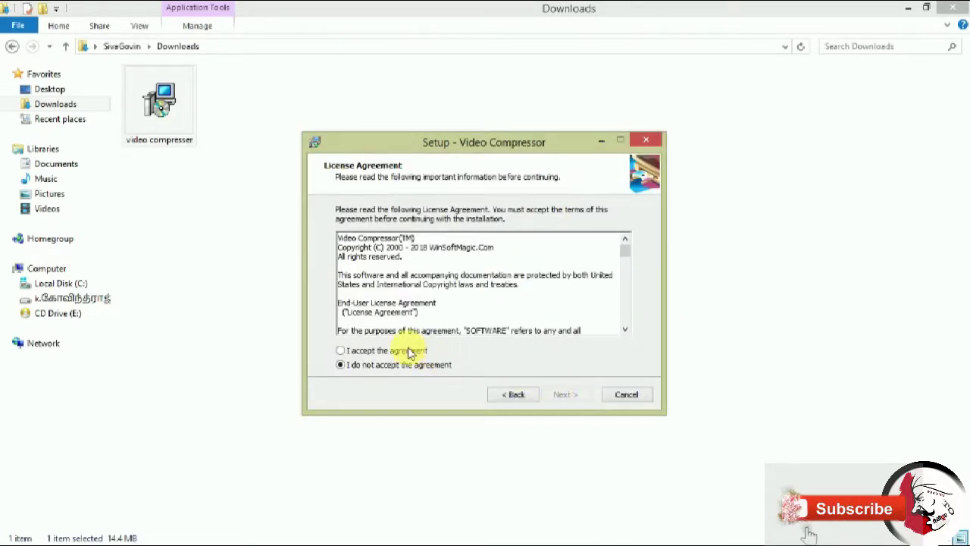
pyautogui.click(563, 396)
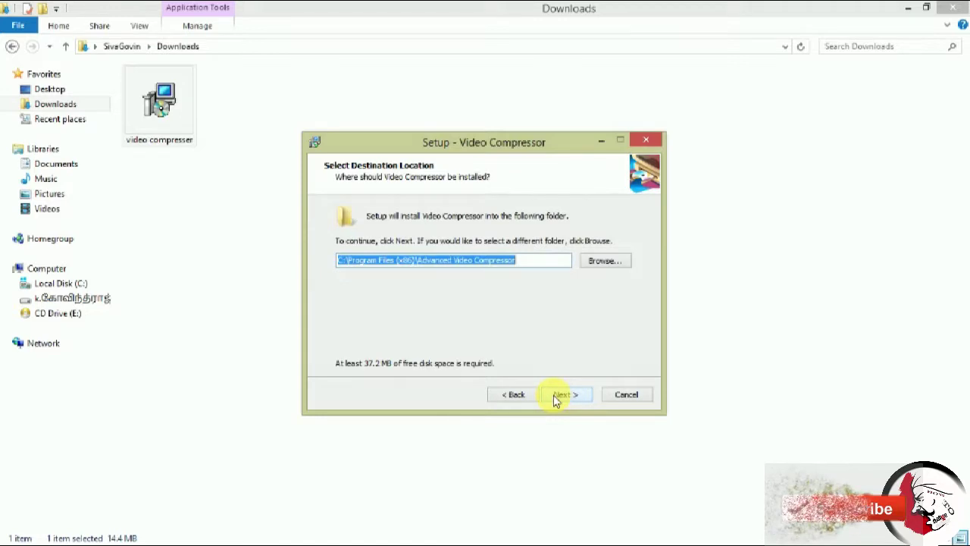
pyautogui.click(562, 395)
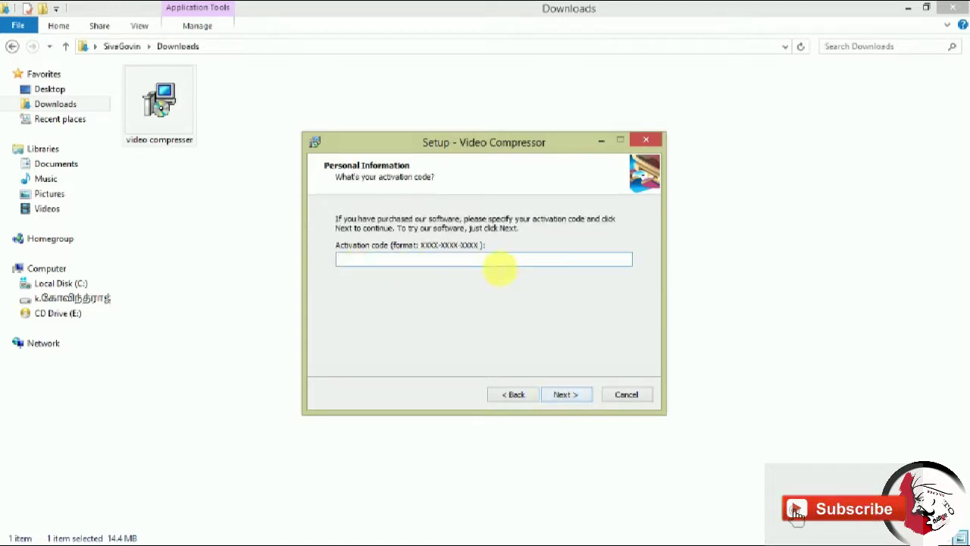
pyautogui.click(570, 395)
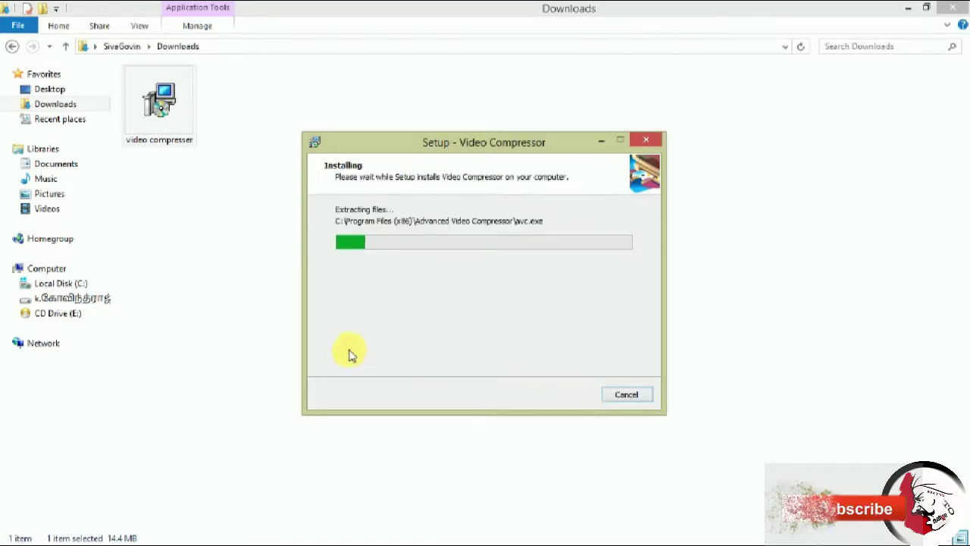
pyautogui.click(908, 7)
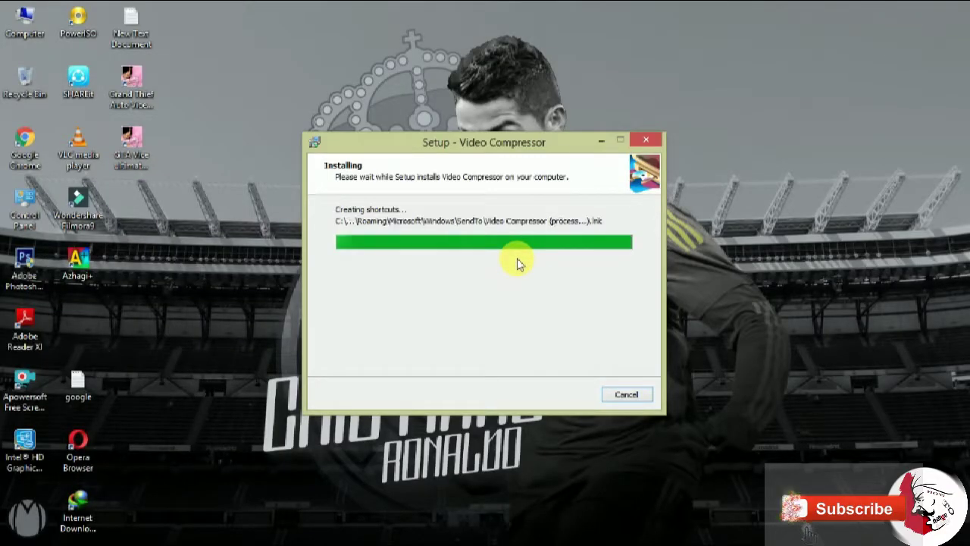
pyautogui.click(565, 396)
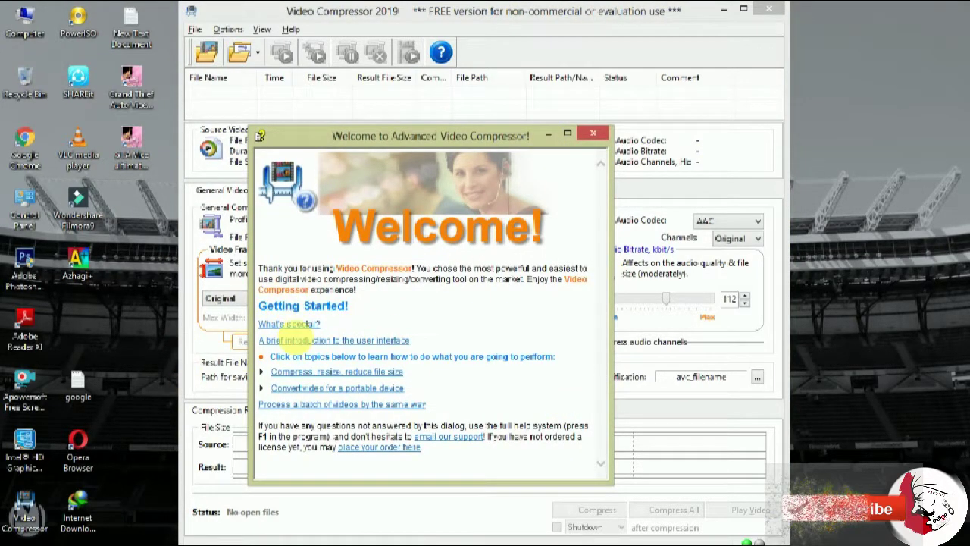
pyautogui.click(593, 135)
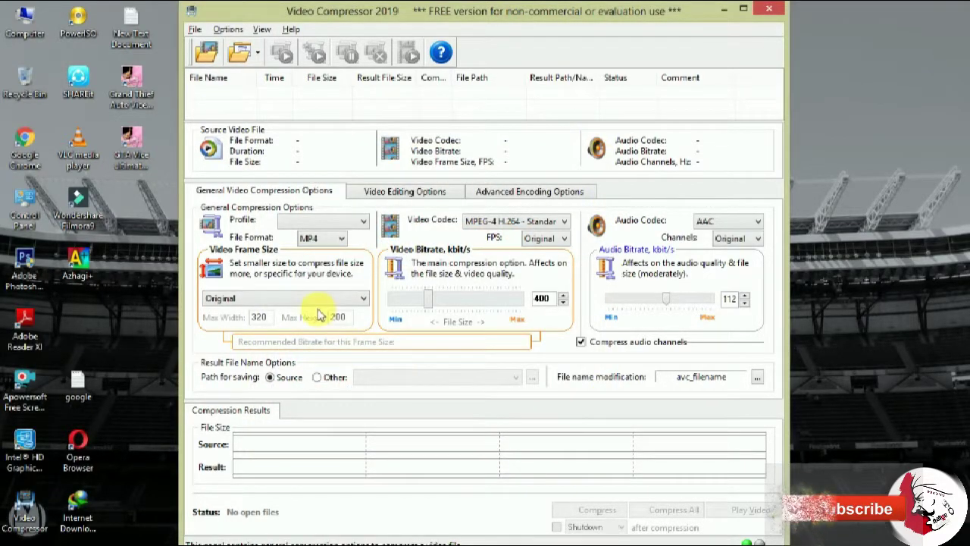
# Step: Browse for a source video in the videosongg folder and view the file properties of the Vikram Vedha "Tasakku Tasakku" video
pyautogui.click(206, 50)
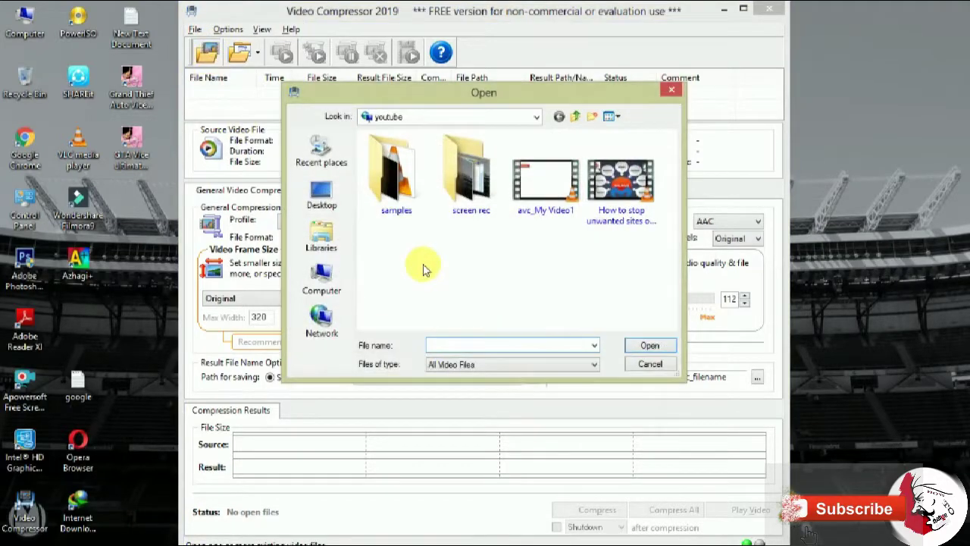
pyautogui.click(598, 208)
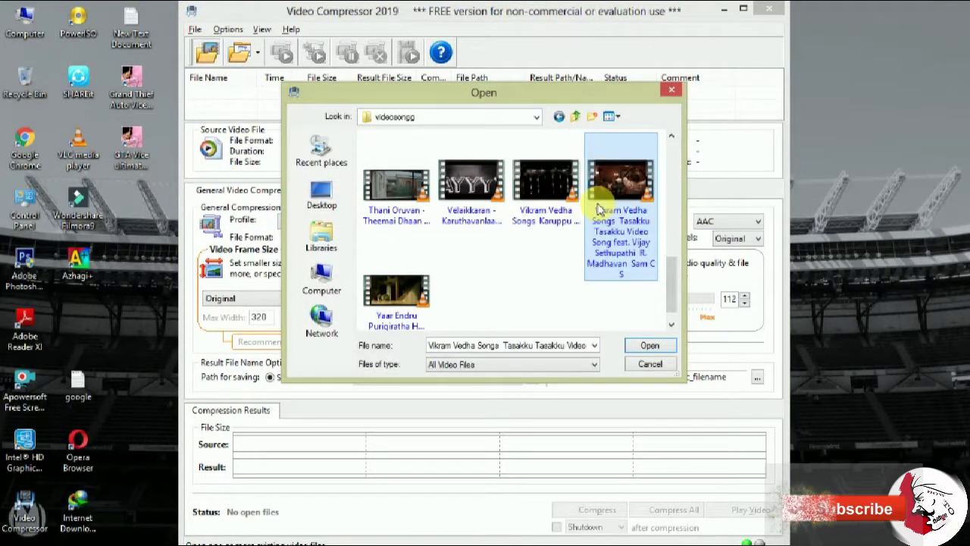
pyautogui.rightClick(599, 208)
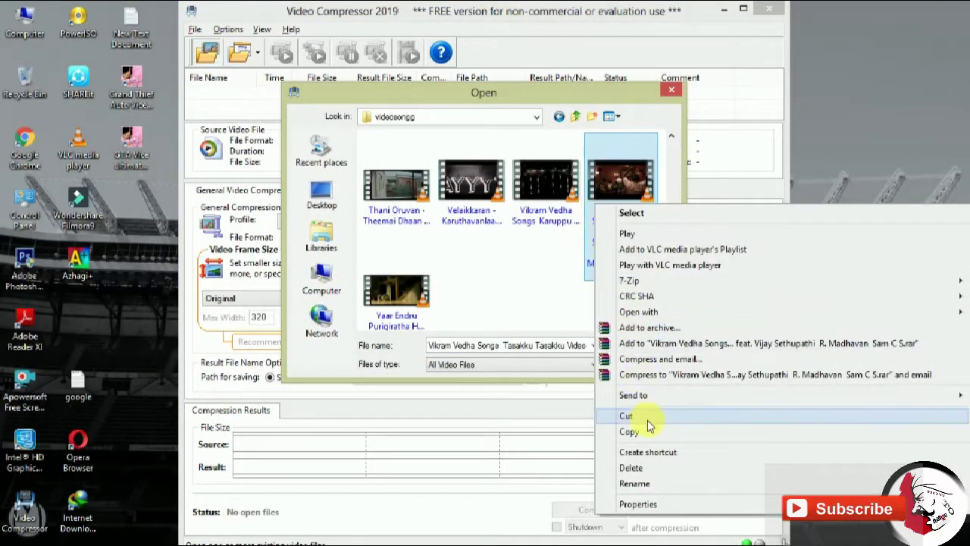
pyautogui.click(658, 503)
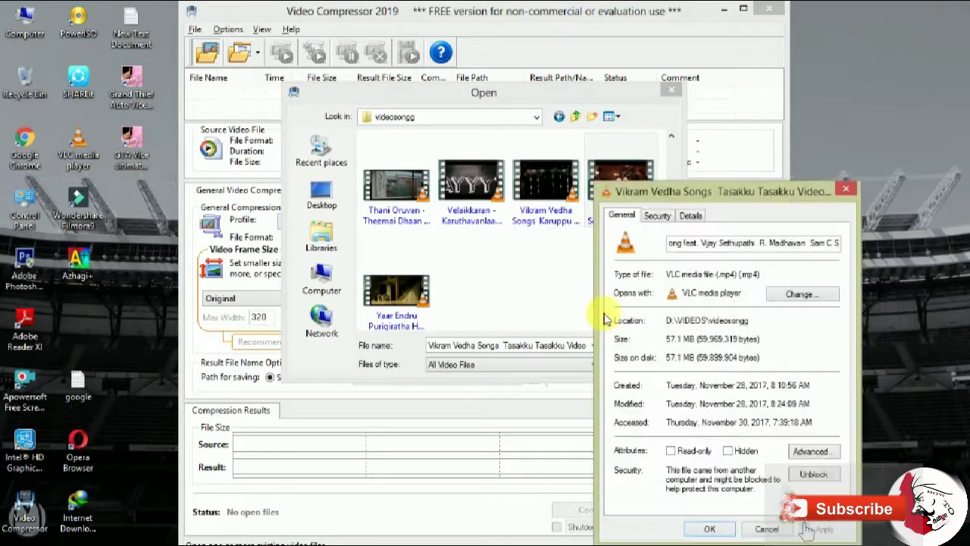
# Step: Check the source file's size, close its properties and load the Vikram Vedha "Tasakku Tasakku" video into the compressor
pyautogui.moveTo(667, 339); pyautogui.dragTo(760, 339)
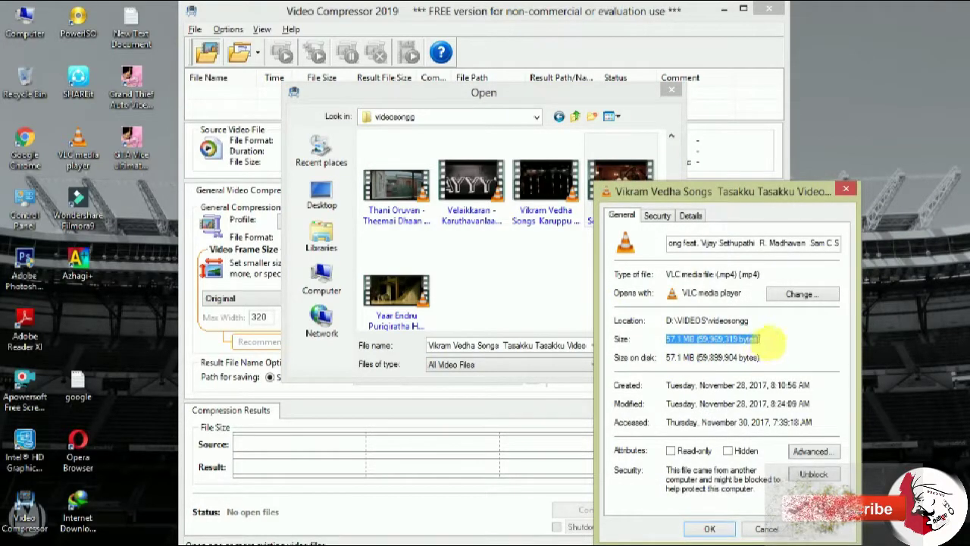
pyautogui.click(706, 529)
pyautogui.click(650, 345)
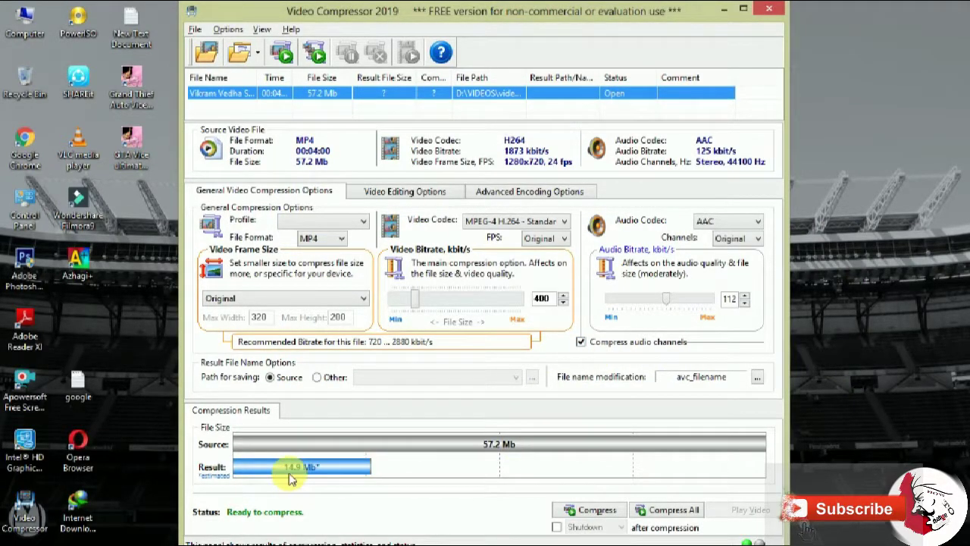
# Step: Try video bitrates of 320, 280 and 410 kbit/s for the loaded video
pyautogui.click(418, 302)
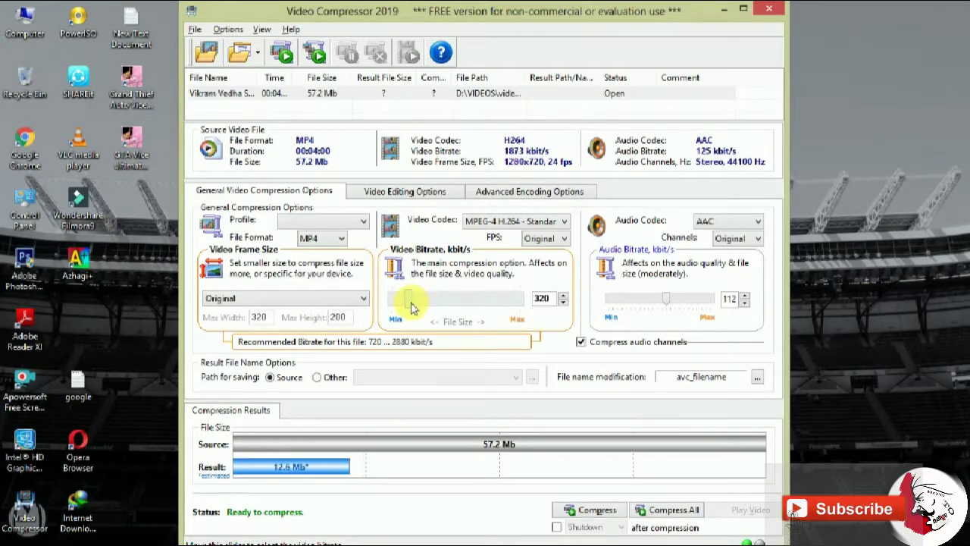
pyautogui.moveTo(403, 308); pyautogui.dragTo(364, 425)
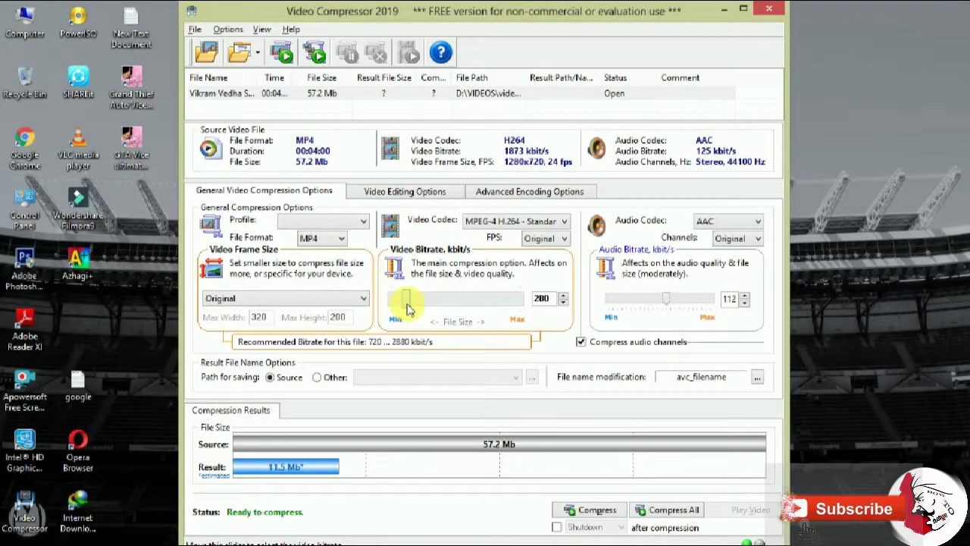
pyautogui.moveTo(414, 311); pyautogui.dragTo(419, 312)
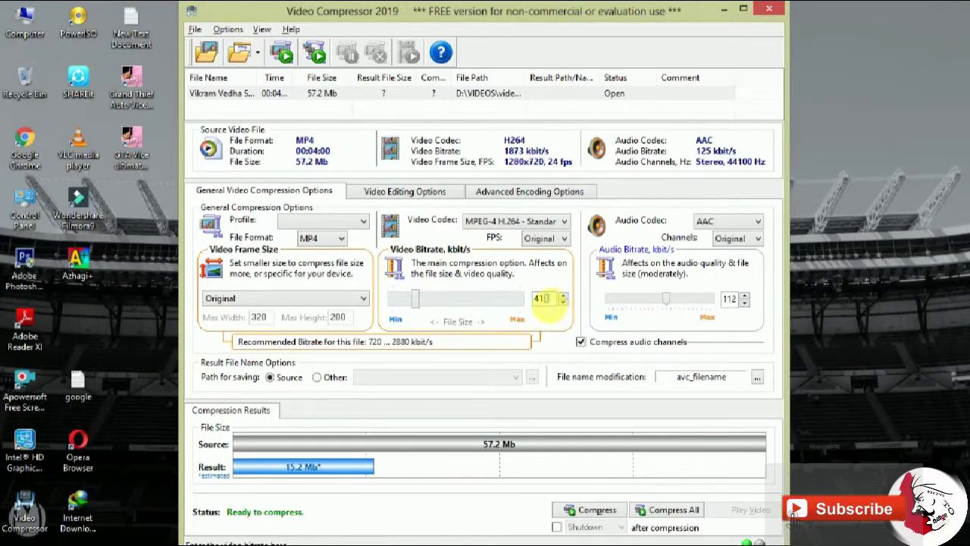
# Step: Set the video bitrate to 400 kbit/s
pyautogui.click(544, 300)
pyautogui.write('40')
pyautogui.doubleClick(544, 302)
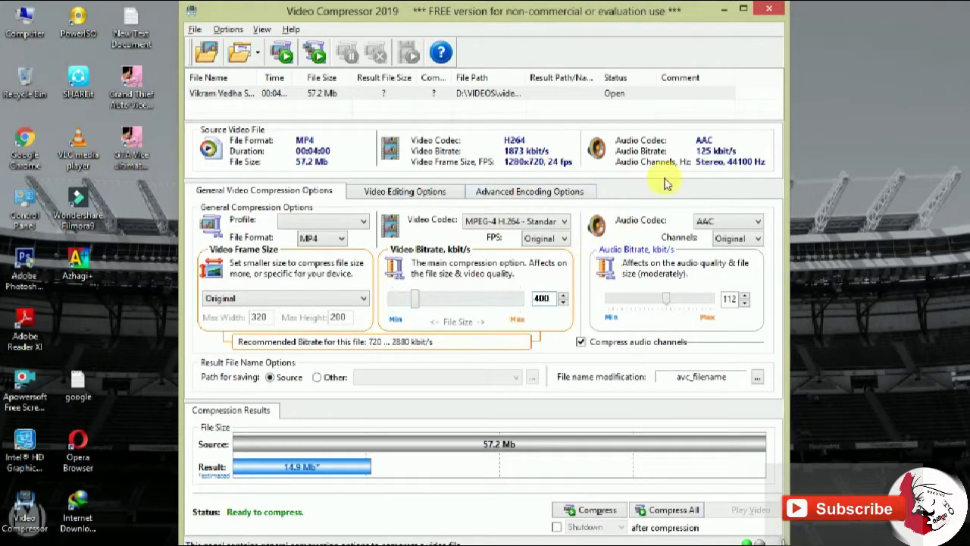
pyautogui.scroll(-1, 682, 319)
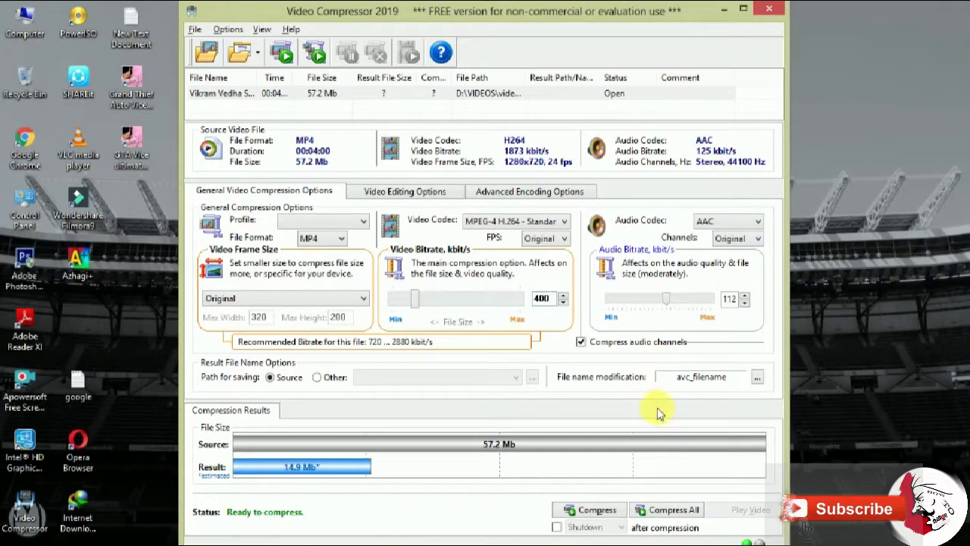
# Step: Compress the loaded video and maximize the compressor window
pyautogui.click(599, 510)
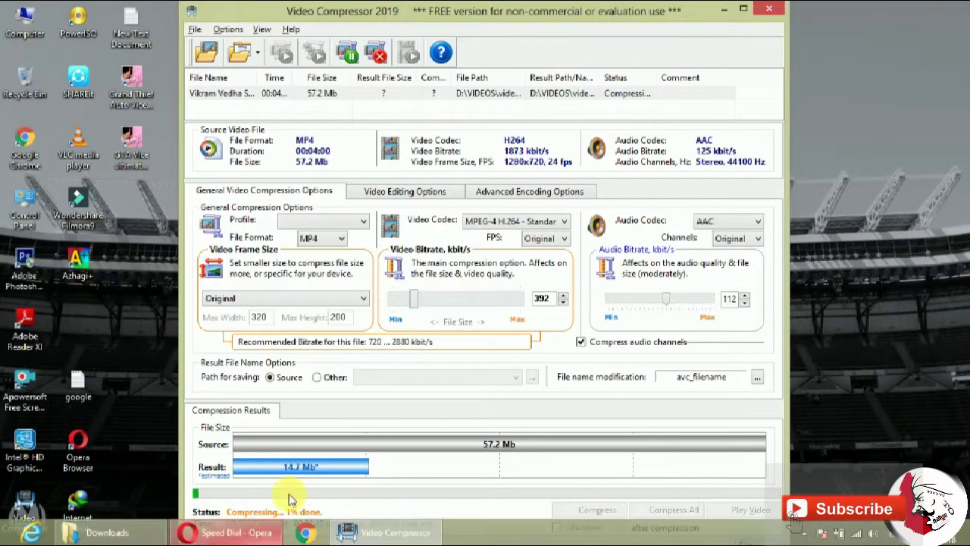
pyautogui.click(743, 8)
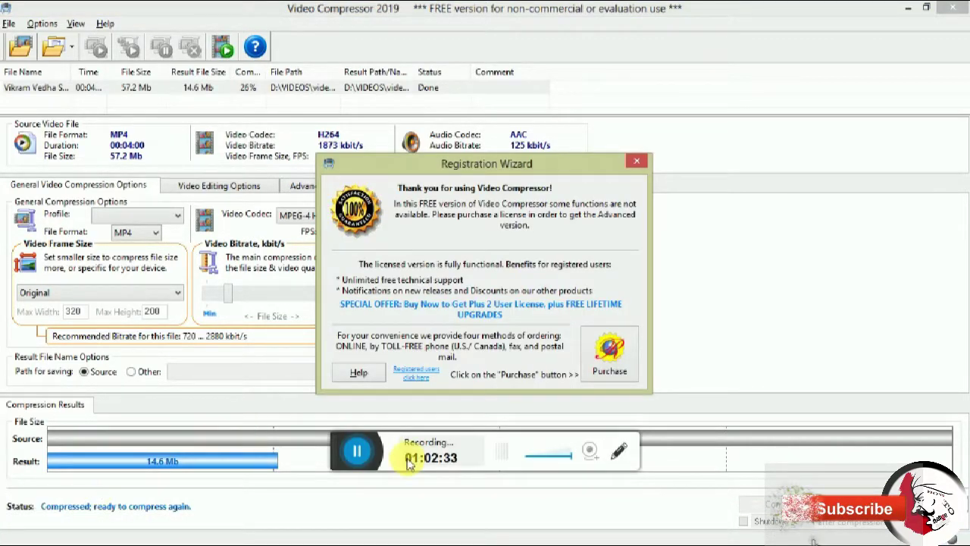
# Step: Dismiss the Registration Wizard and close Video Compressor
pyautogui.click(374, 462)
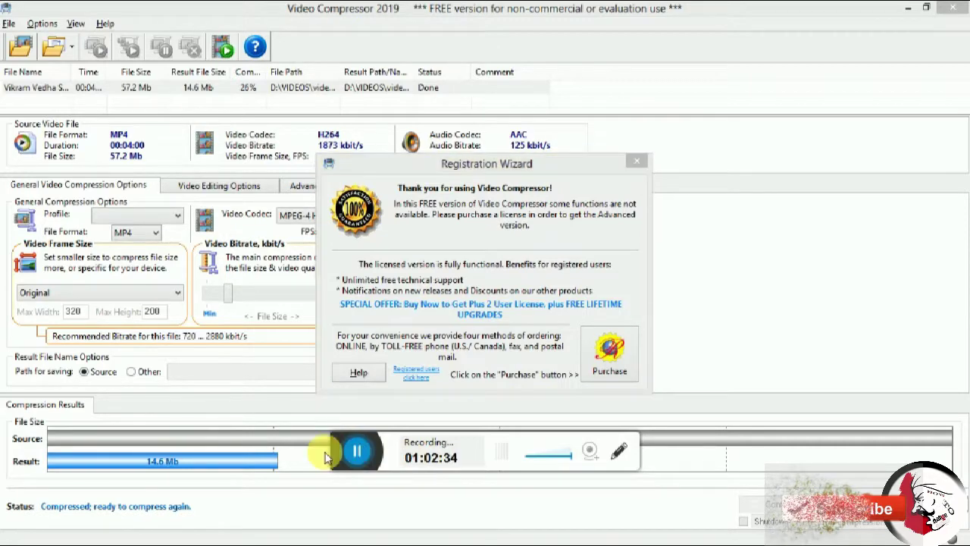
pyautogui.click(637, 165)
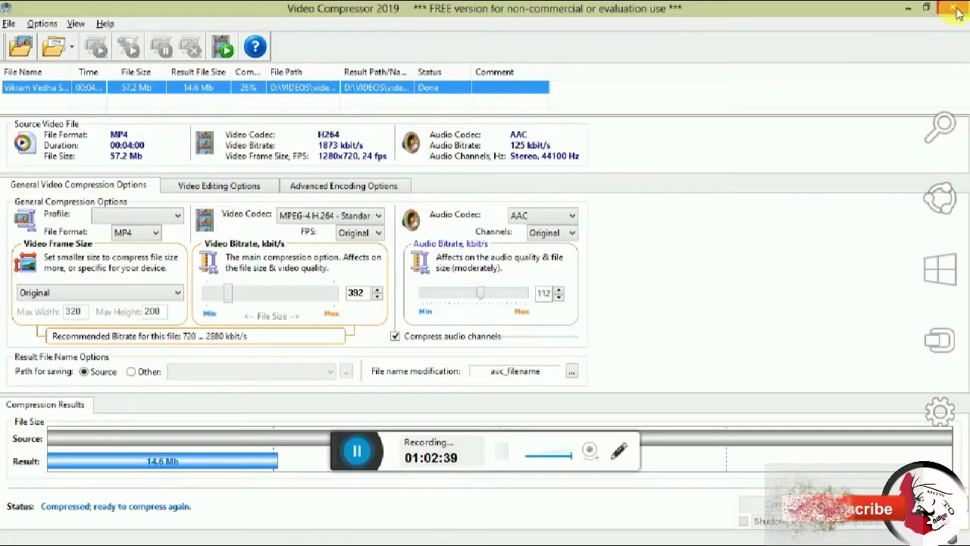
pyautogui.click(957, 12)
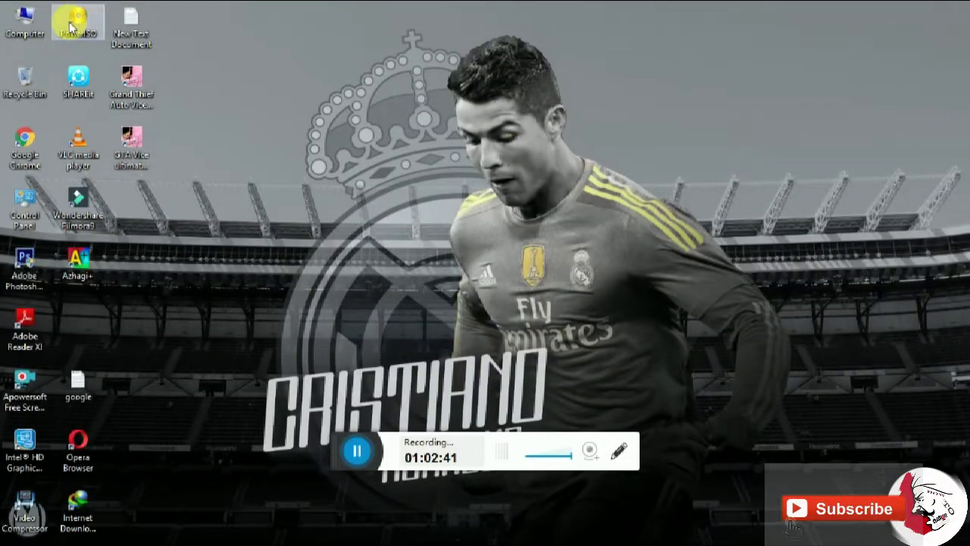
# Step: In File Explorer, open the videosongg folder inside the VIDEOS folder on drive D
pyautogui.doubleClick(29, 24)
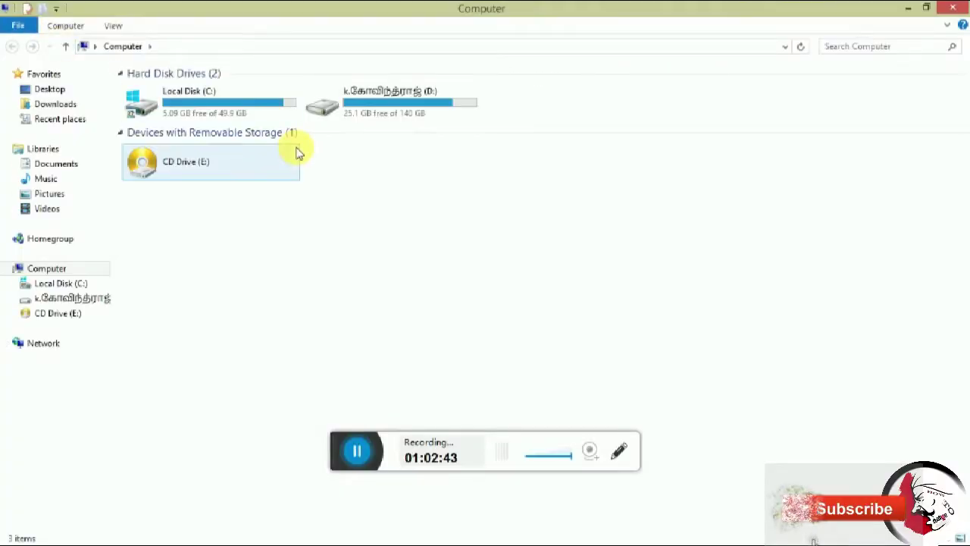
pyautogui.doubleClick(397, 120)
pyautogui.moveTo(397, 120); pyautogui.dragTo(311, 201)
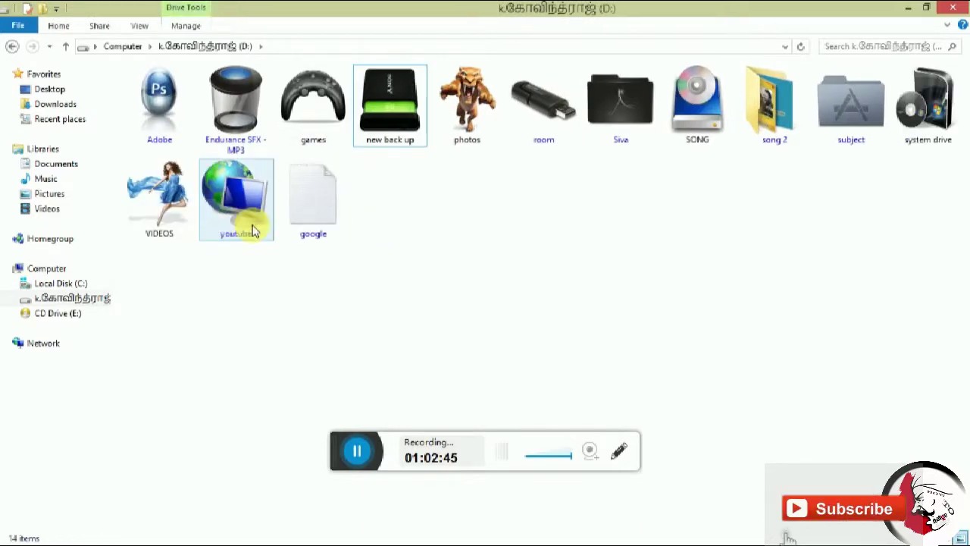
pyautogui.doubleClick(188, 229)
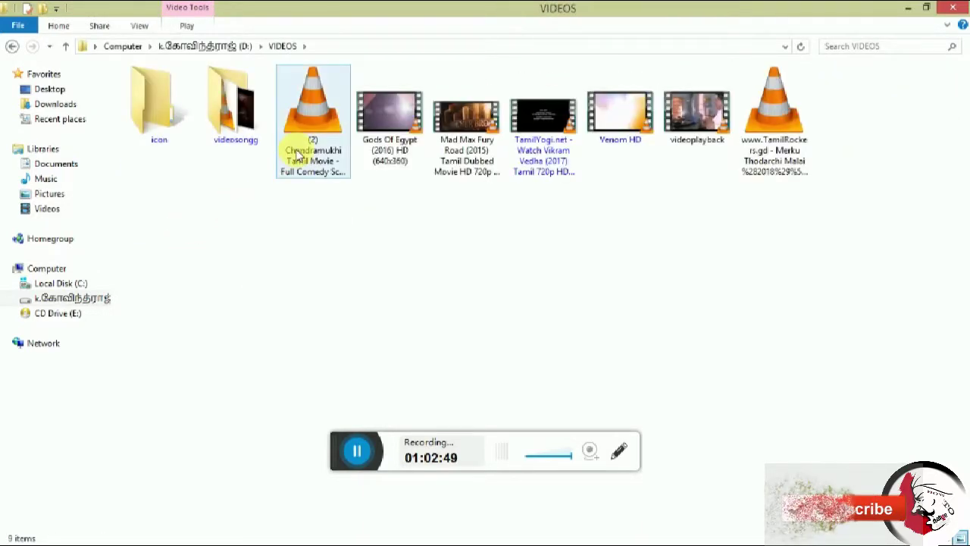
pyautogui.doubleClick(236, 143)
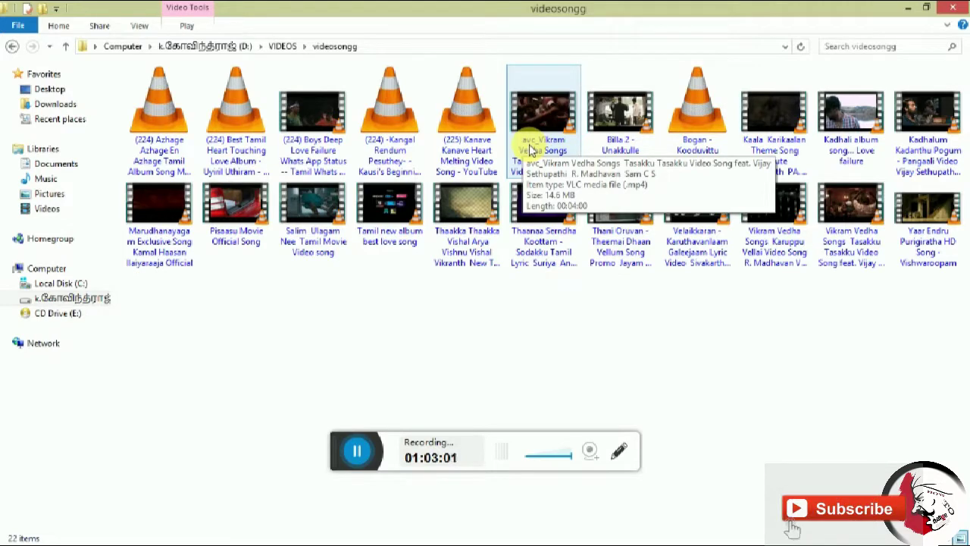
# Step: View the file properties of the compressed "avc_Vikram Vedha Songs" video and move the properties window clear of the original file
pyautogui.rightClick(531, 150)
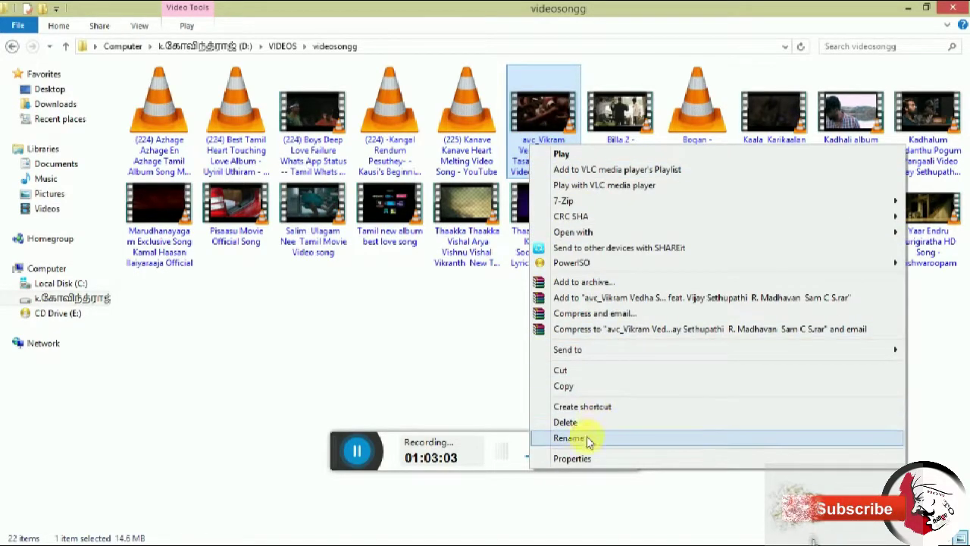
pyautogui.click(581, 459)
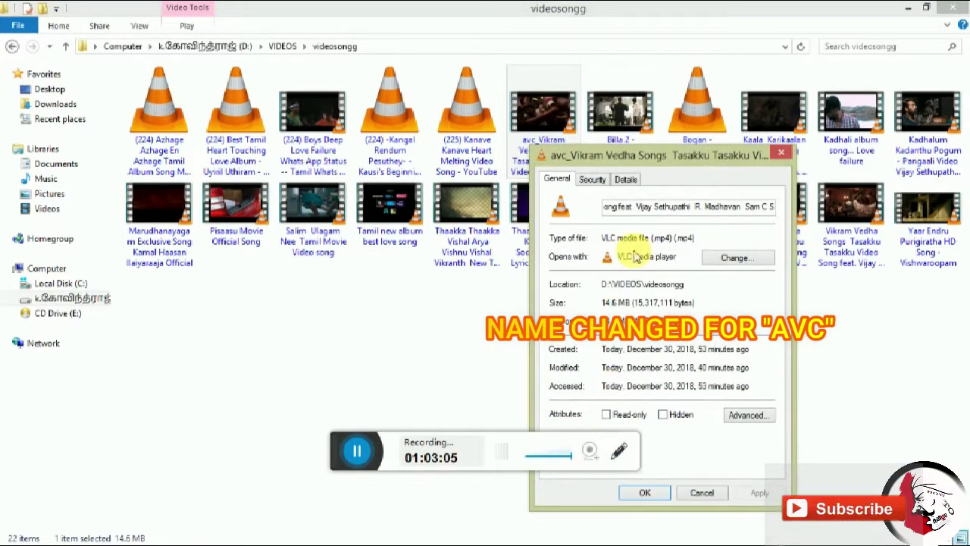
pyautogui.moveTo(611, 165); pyautogui.dragTo(221, 143)
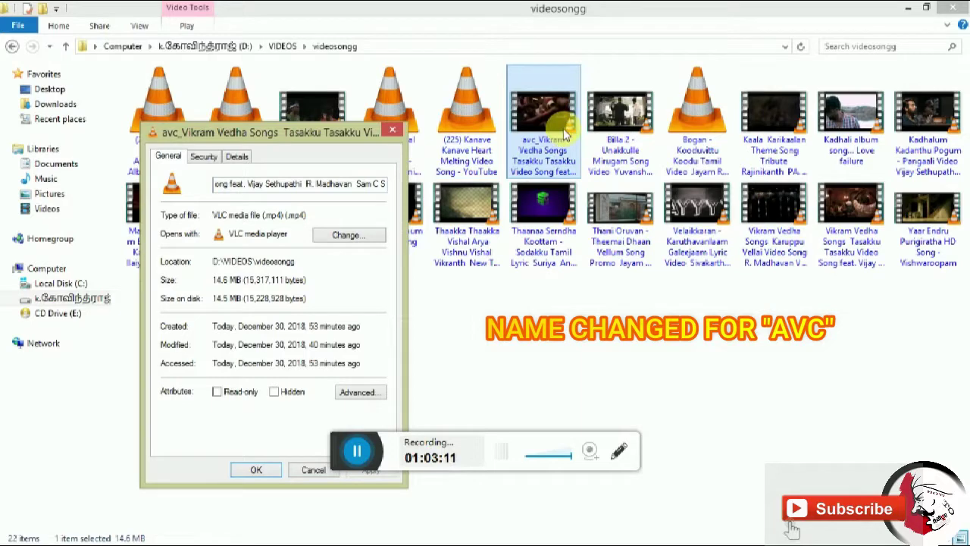
# Step: View the original "Tasakku Tasakku" video's file properties side by side with the compressed copy's to compare their sizes
pyautogui.click(827, 205)
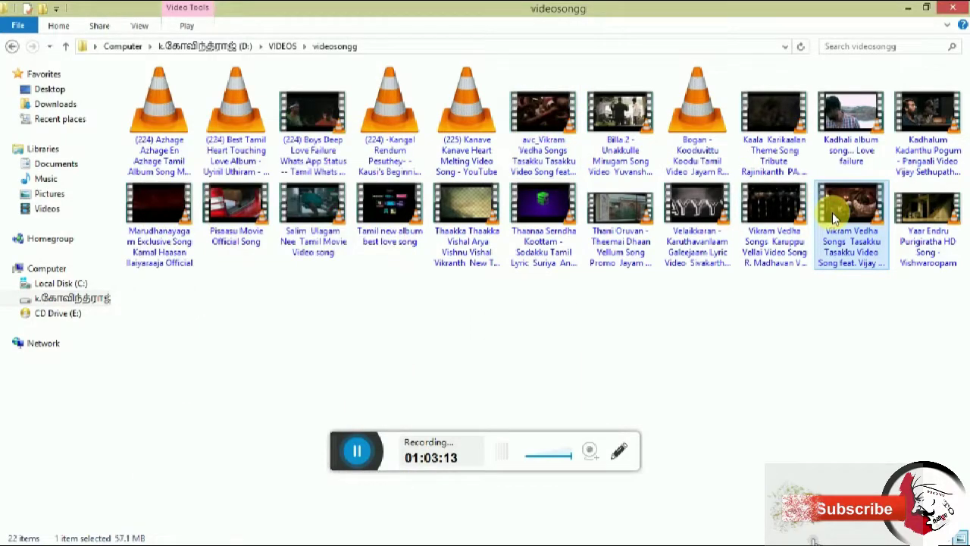
pyautogui.rightClick(832, 212)
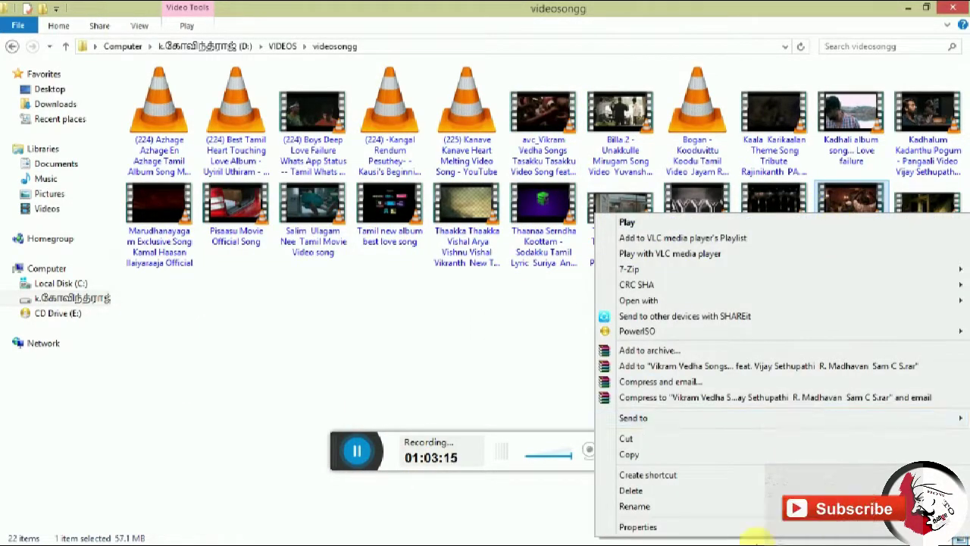
pyautogui.click(750, 529)
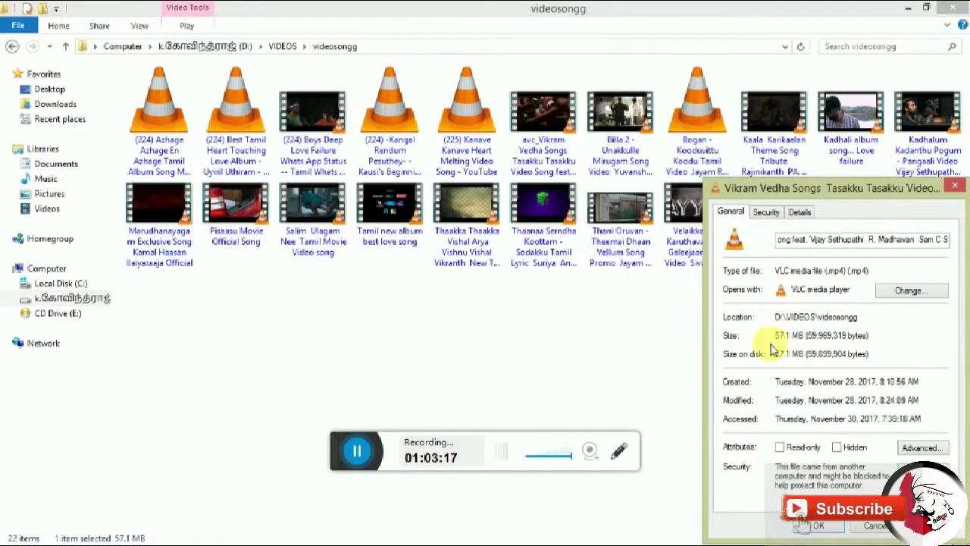
pyautogui.moveTo(559, 533)
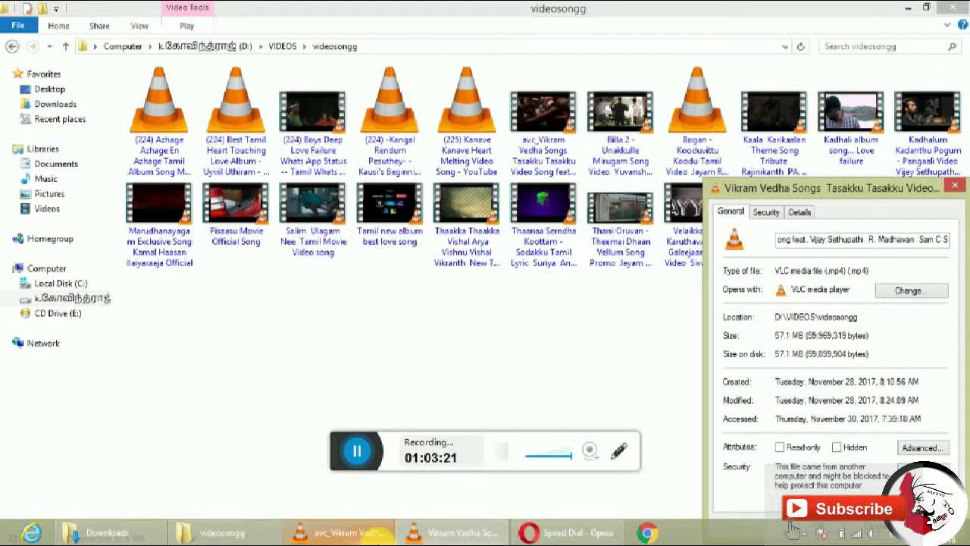
pyautogui.click(377, 533)
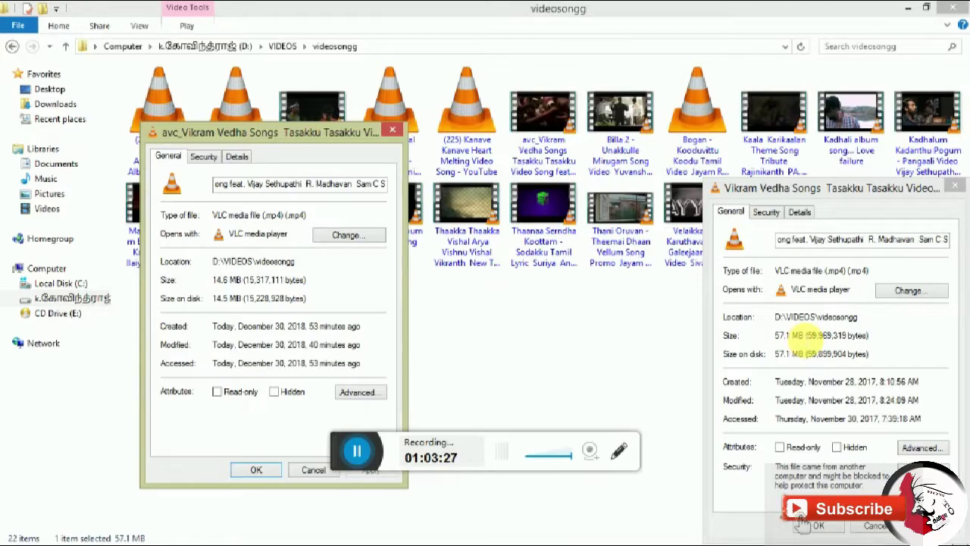
# Step: Play the compressed and original "Tasakku Tasakku" videos in VLC media player, switching full screen on and off, to compare picture quality
pyautogui.doubleClick(554, 142)
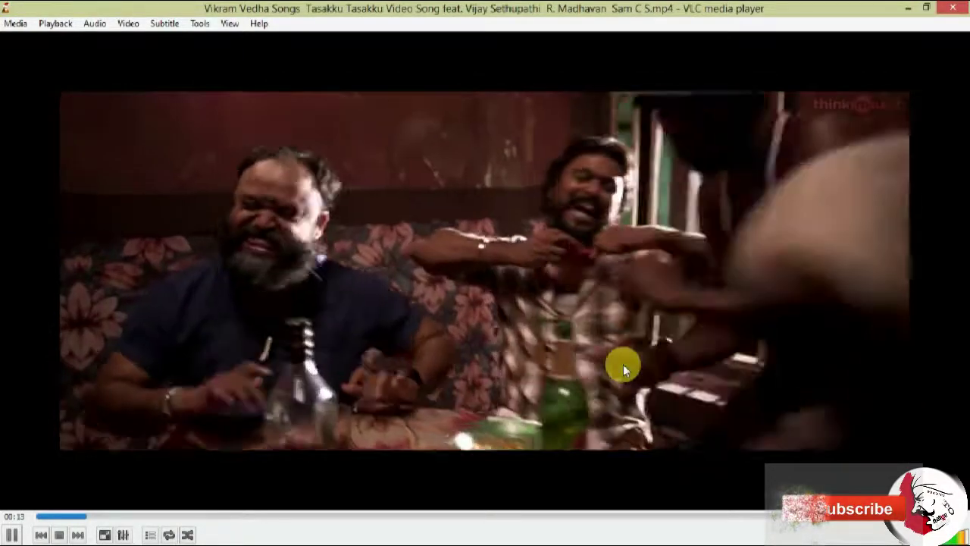
pyautogui.doubleClick(623, 363)
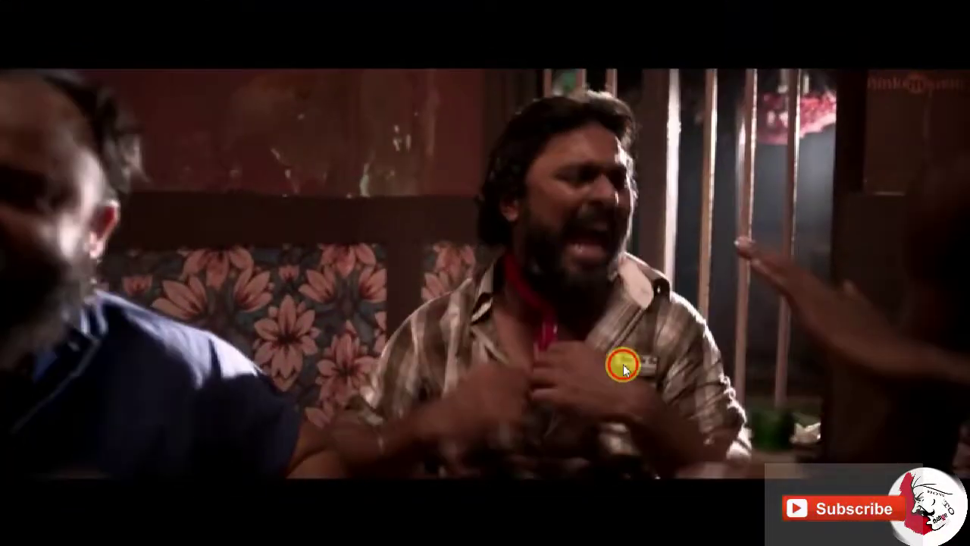
pyautogui.doubleClick(623, 364)
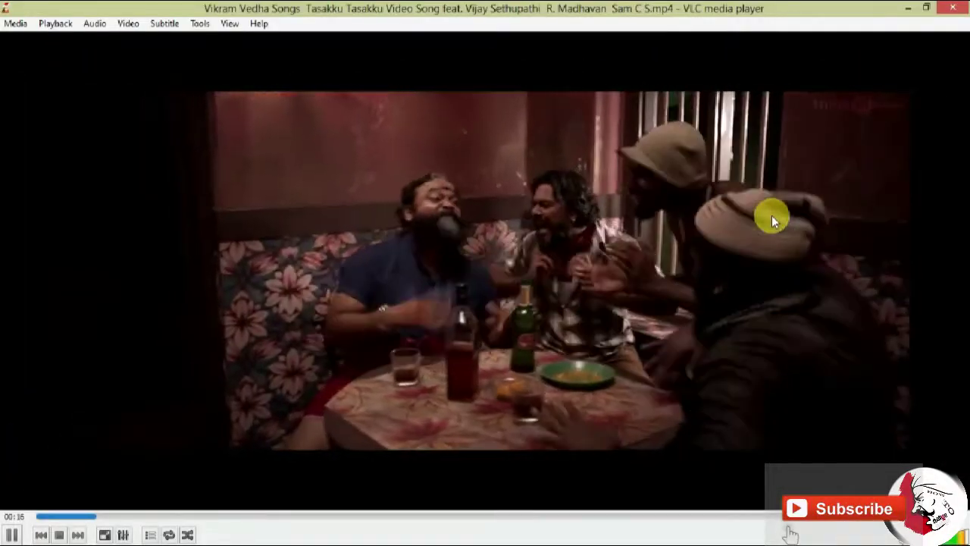
pyautogui.click(953, 8)
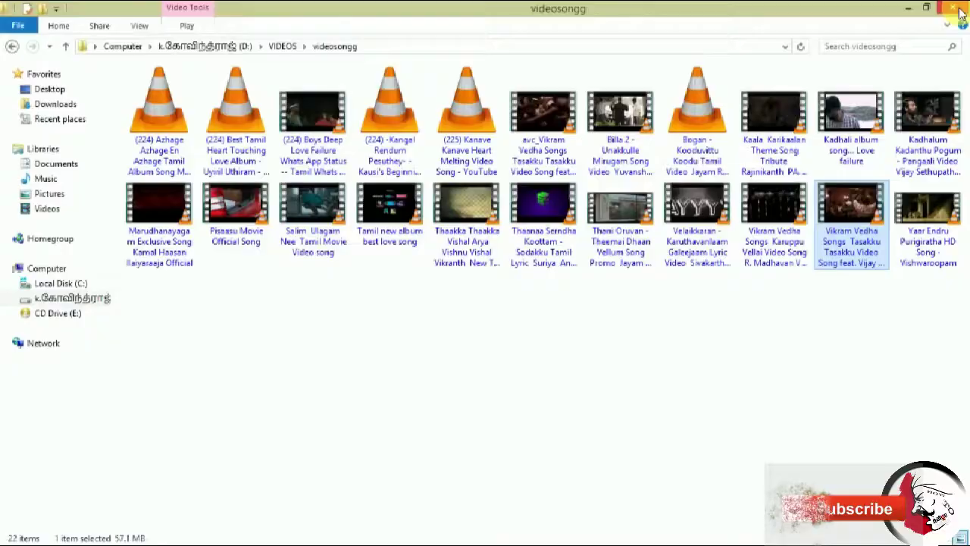
pyautogui.doubleClick(858, 221)
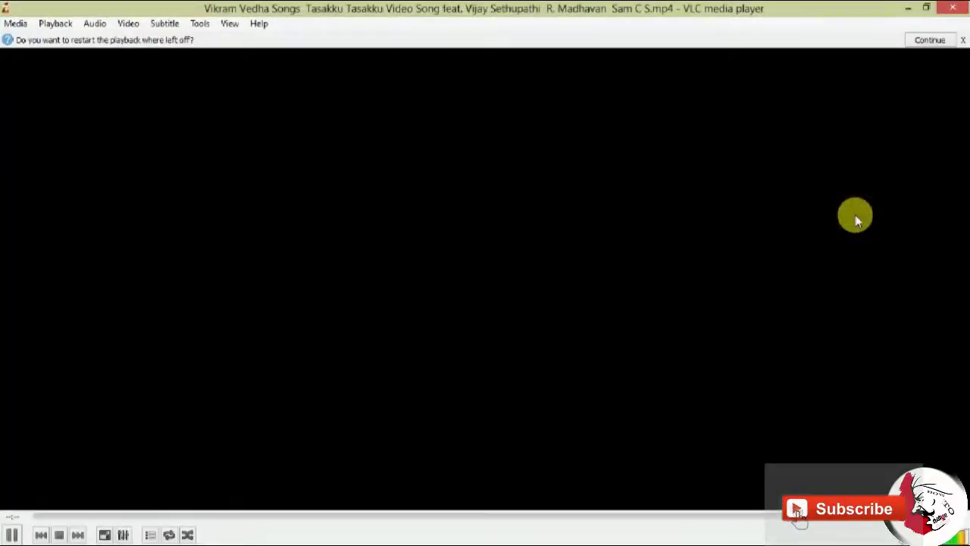